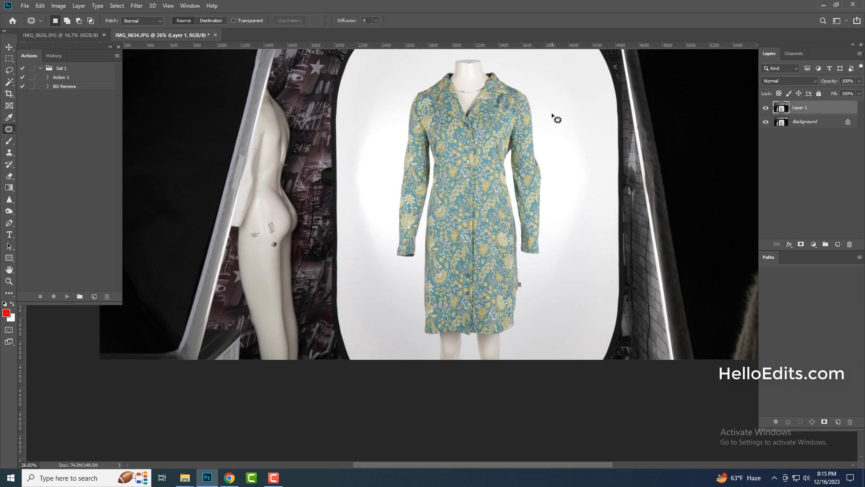
Open Liquify on the photo and zoom in on the dress hem
key("ctrl+shift+x")
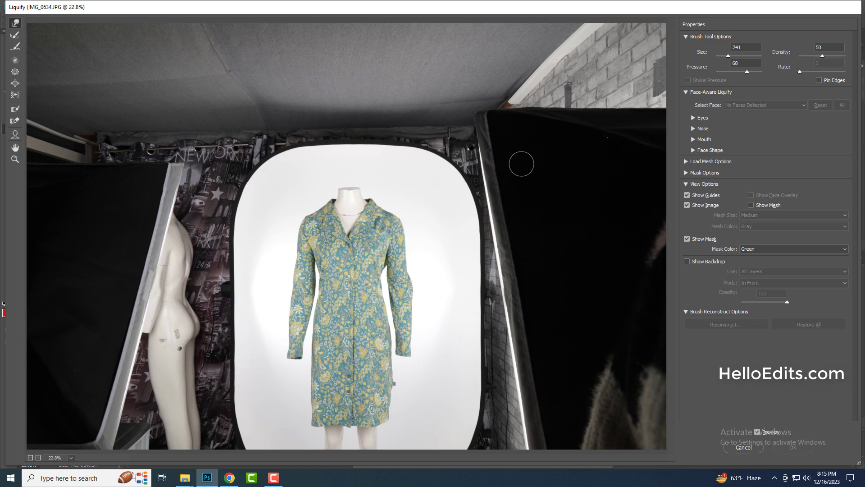
scroll(415, 208, "up", 2)
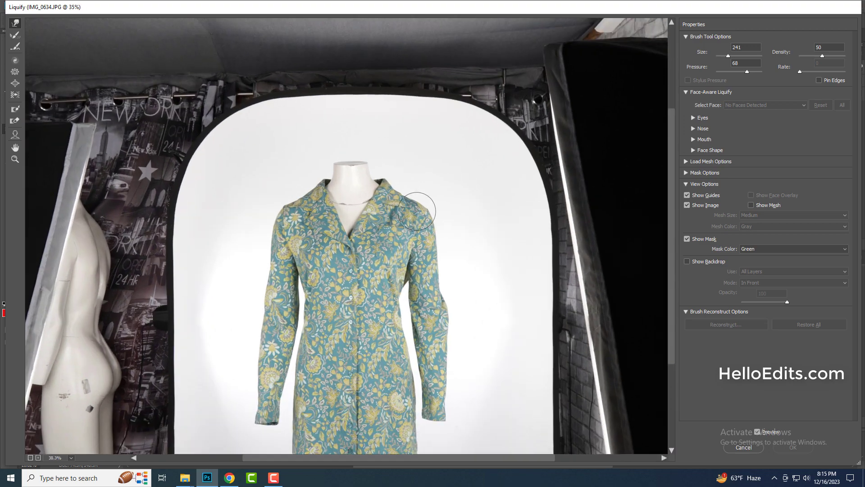
scroll(415, 209, "up", 2)
scroll(416, 212, "up", 2)
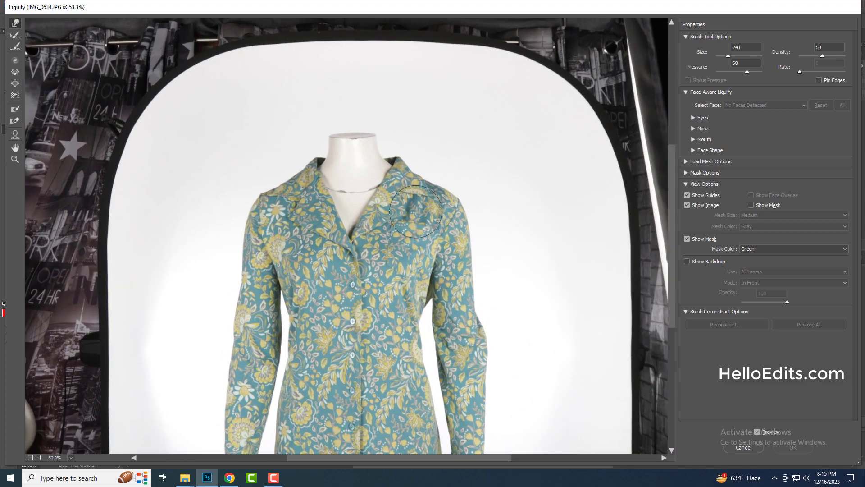
scroll(415, 211, "down", 3)
scroll(415, 212, "down", 3)
scroll(331, 364, "up", 3)
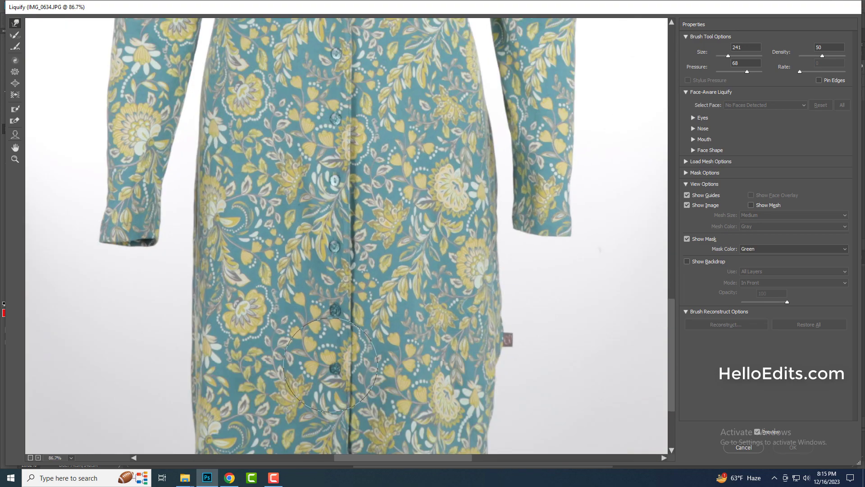
scroll(331, 365, "up", 2)
scroll(325, 379, "down", 3)
scroll(324, 315, "down", 3)
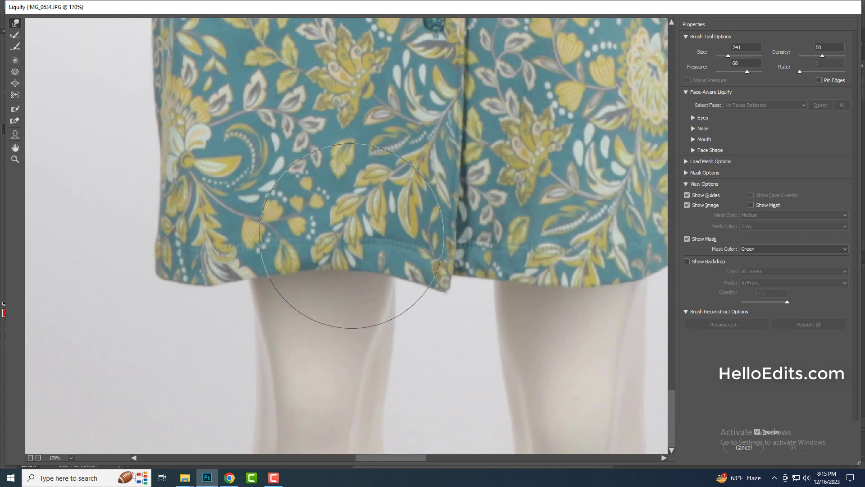
Warp the hem downward, including the edge above the left leg
left_click_drag(352, 235, 352, 271)
key("bracketright")
key("bracketright")
key("bracketright")
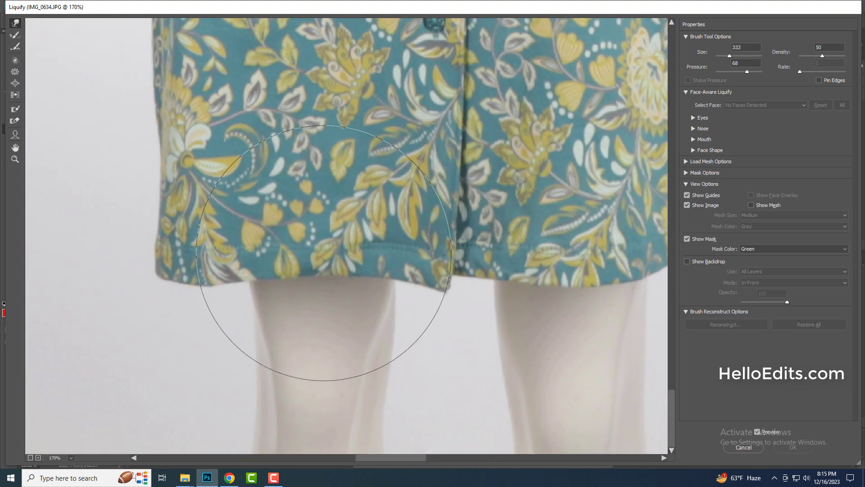
left_click_drag(324, 253, 338, 343)
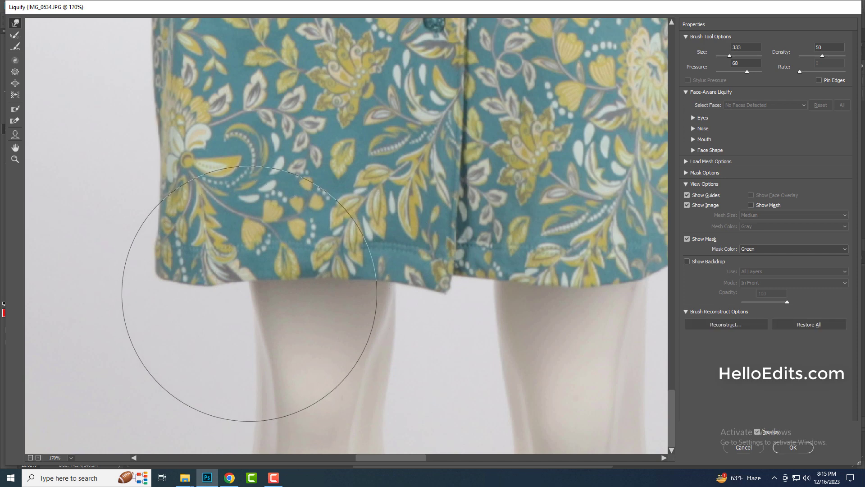
Fine-tune the Forward Warp brush size and nudge the hem's bottom edge even
key("bracketleft")
key("bracketleft")
key("bracketleft")
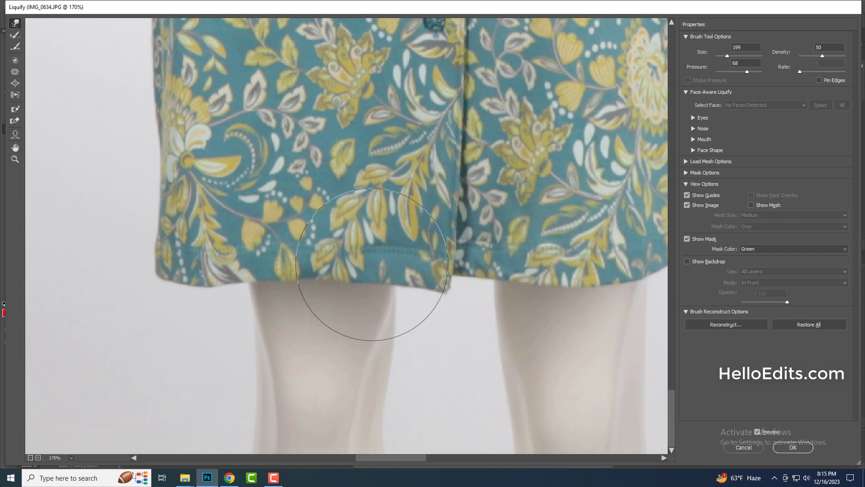
key("bracketright")
key("bracketright")
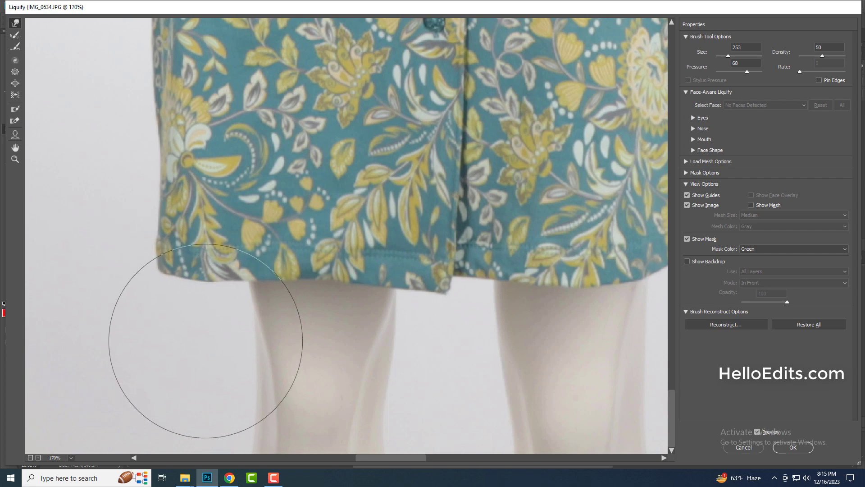
key("bracketleft")
key("bracketleft")
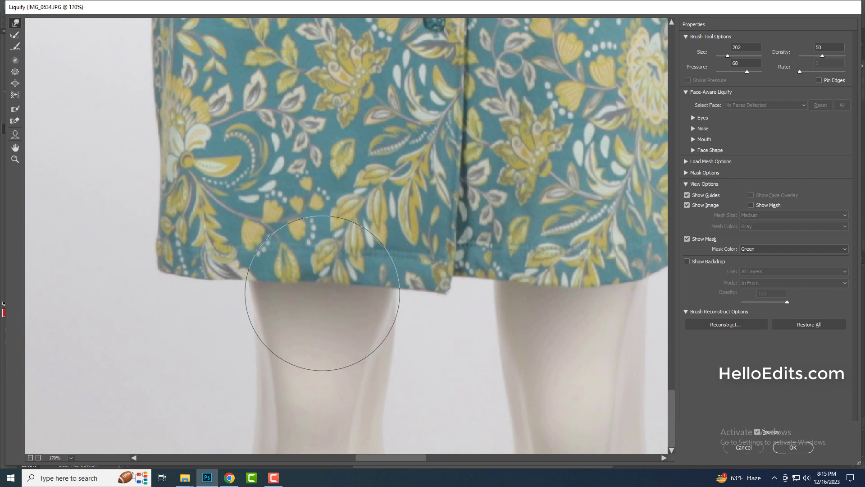
key("bracketleft")
key("bracketleft")
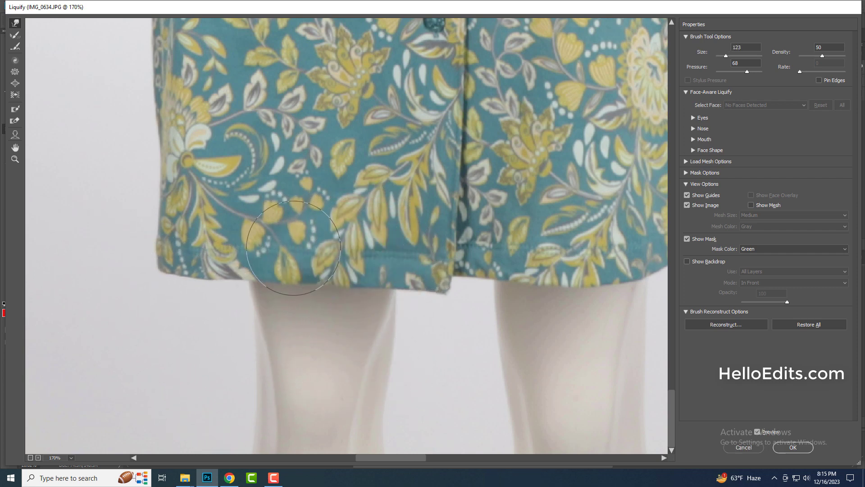
key("bracketleft")
key("bracketright")
key("bracketright")
key("bracketright")
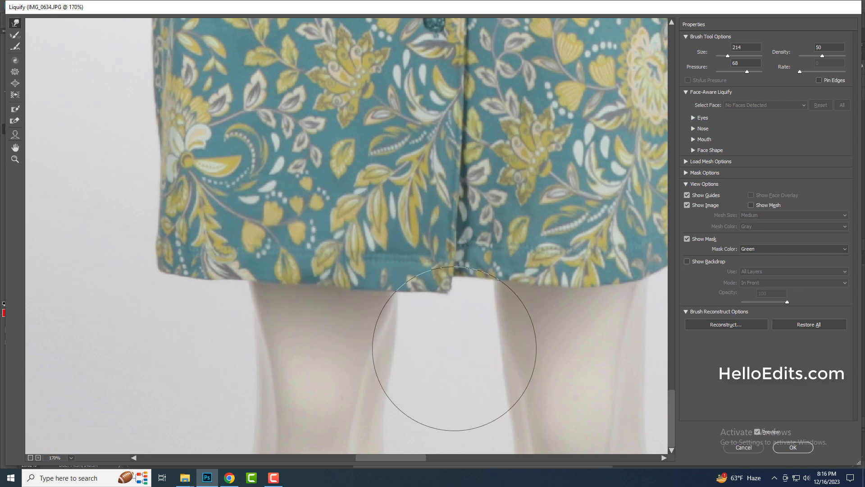
key("bracketleft")
key("bracketleft")
key("bracketright")
key("bracketright")
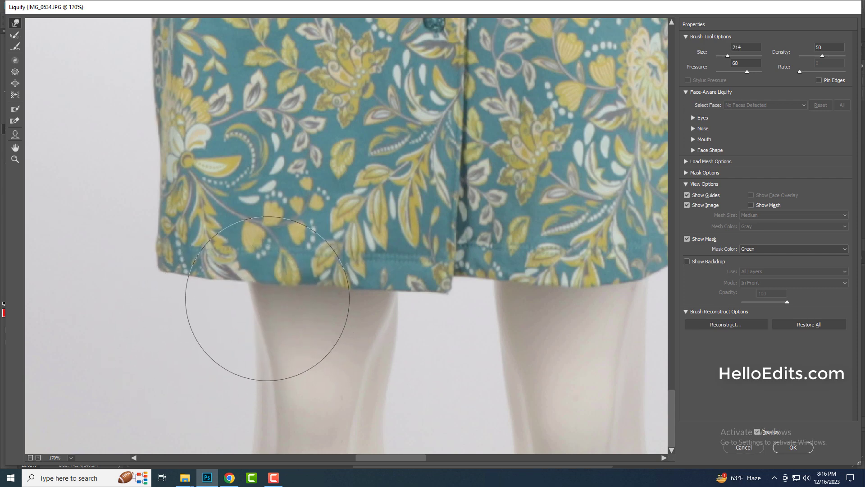
left_click_drag(232, 261, 235, 261)
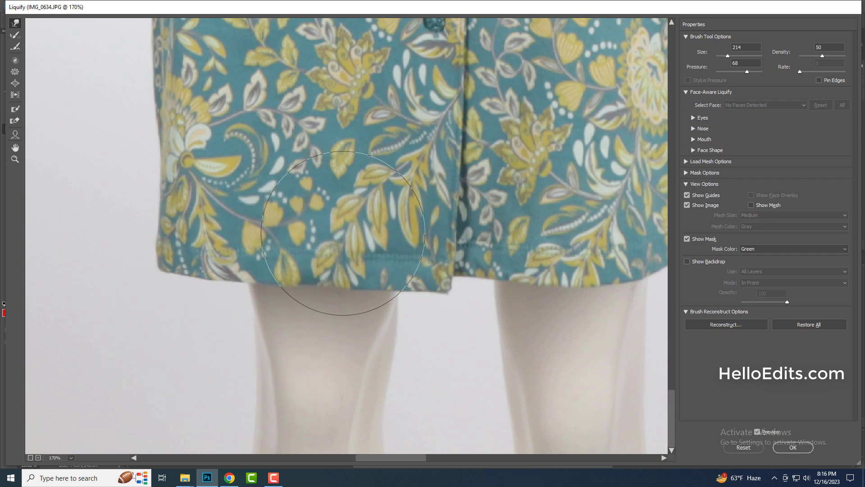
key("bracketleft")
key("bracketleft")
key("bracketleft")
key("bracketright")
key("bracketright")
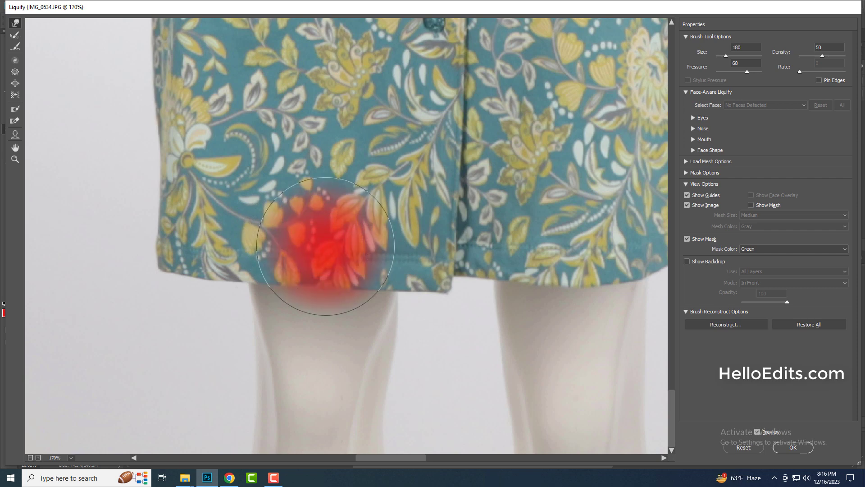
Push the dress's side edge inward, resizing the warp brush to about 234
left_click_drag(512, 288, 431, 290)
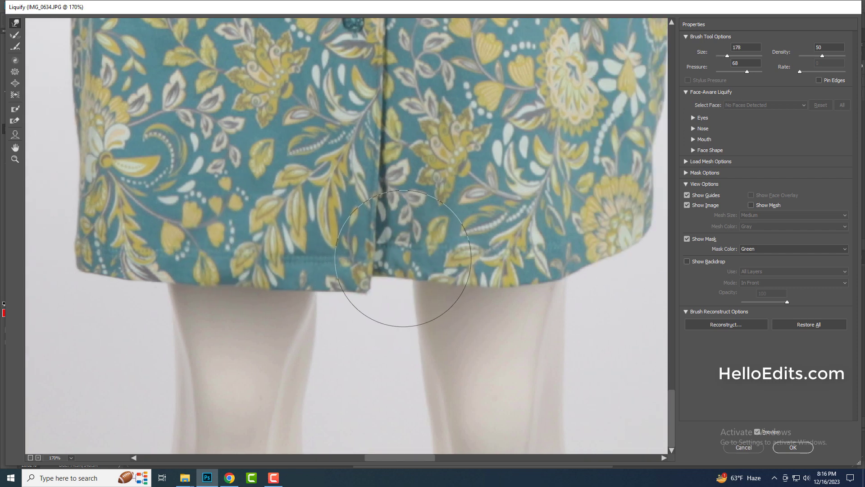
key("bracketright")
key("bracketright")
key("bracketright")
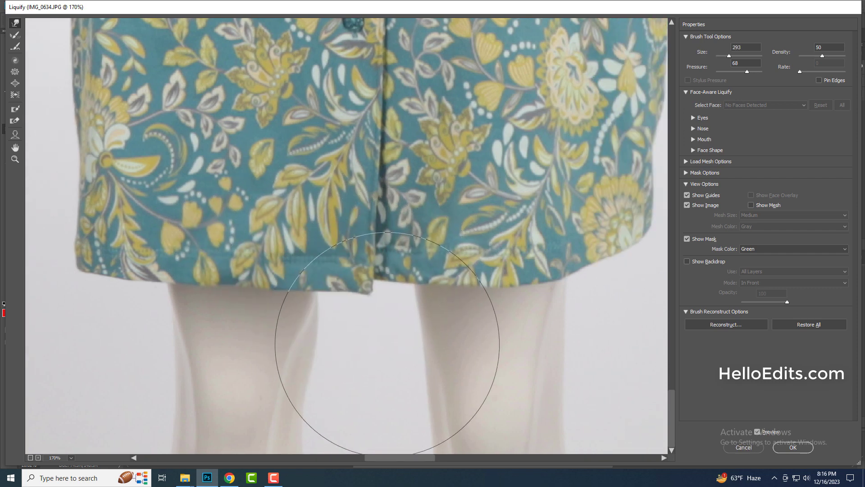
scroll(456, 369, "down", 1)
scroll(456, 368, "down", 2)
key("bracketright")
key("bracketright")
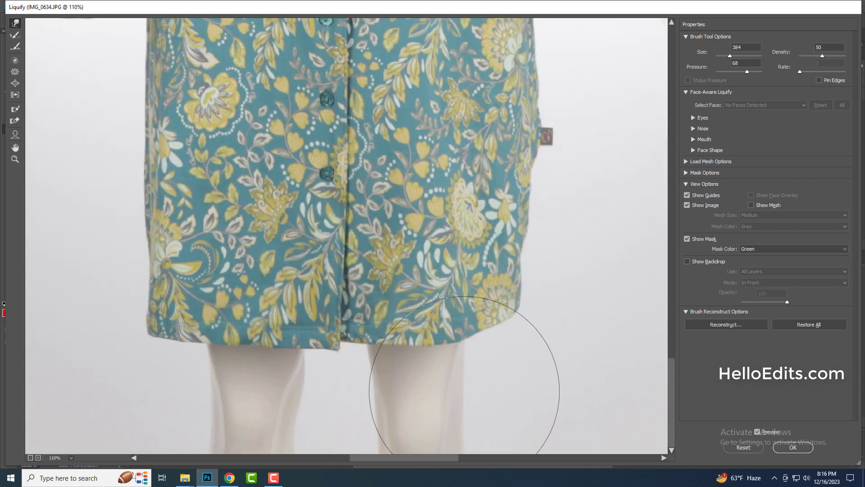
scroll(451, 361, "right", 2)
key("bracketright")
key("bracketright")
key("bracketright")
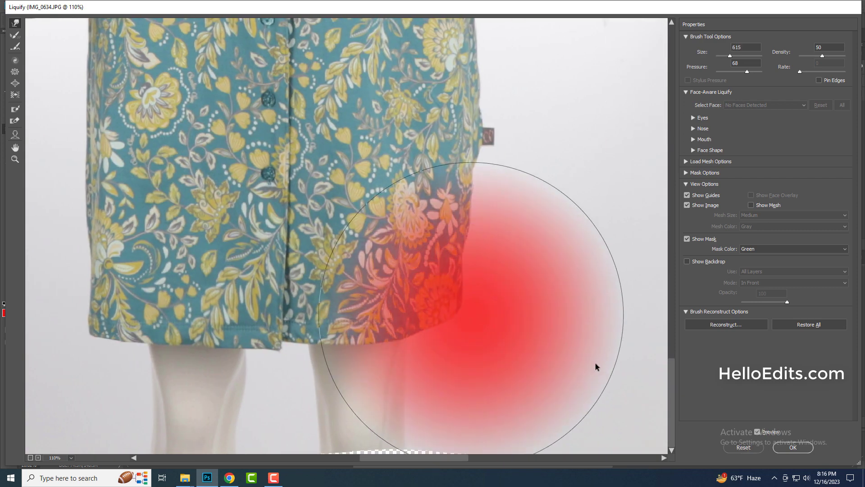
key("bracketleft")
key("bracketleft")
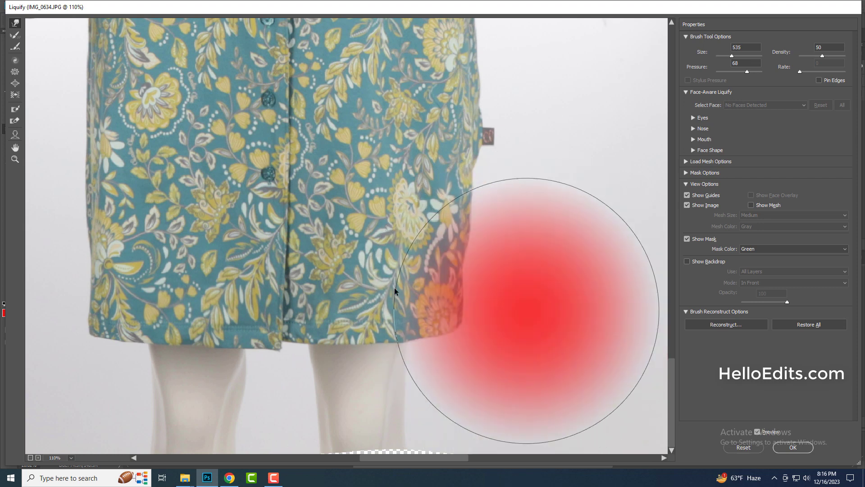
key("bracketleft")
key("bracketleft")
key("bracketleft")
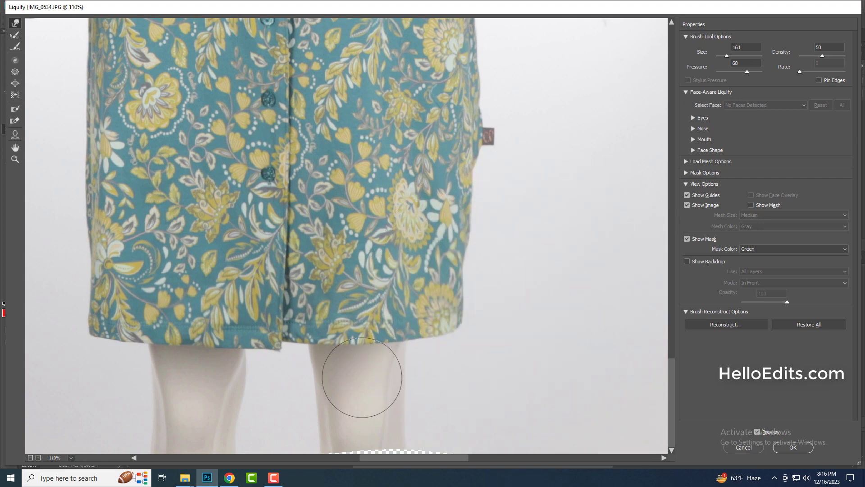
key("bracketright")
key("bracketright")
key("bracketright")
scroll(532, 279, "up", 1)
key("bracketleft")
key("bracketleft")
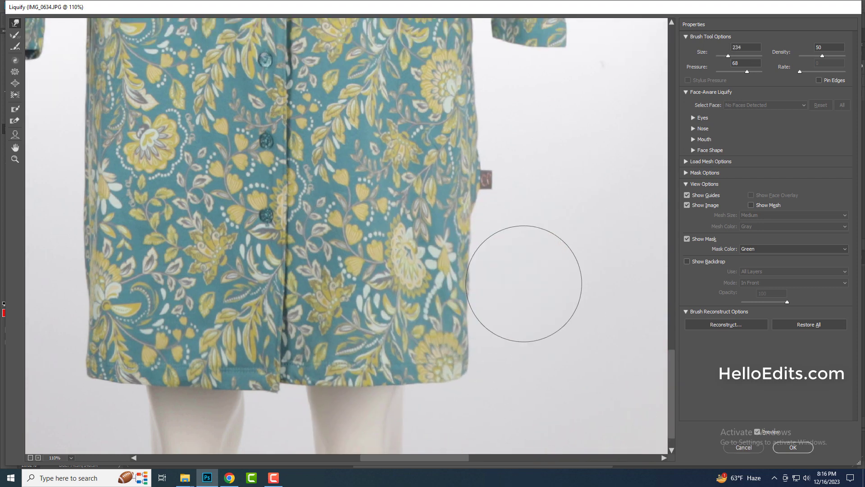
scroll(523, 283, "down", 2)
key("bracketright")
key("bracketright")
Reshape the dress's right side with the warp brush and commit the Liquify changes
left_click_drag(455, 306, 466, 299)
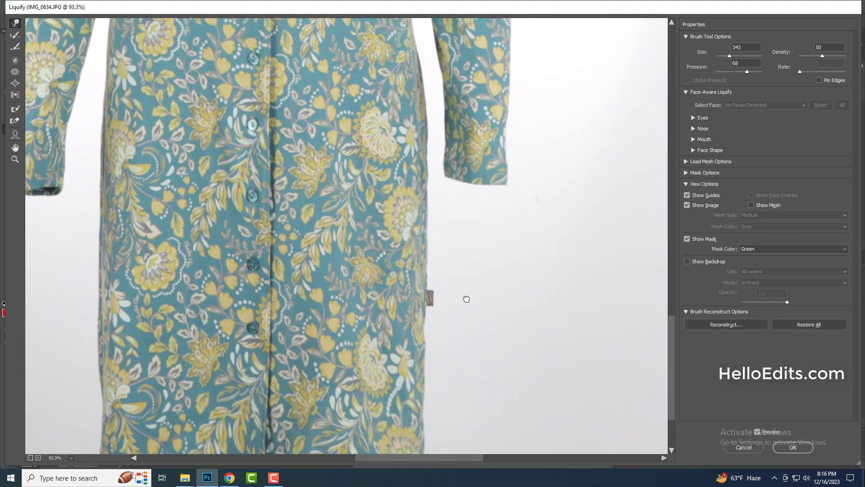
scroll(467, 299, "down", 3)
scroll(473, 304, "down", 1)
scroll(444, 293, "up", 4)
key("bracketleft")
key("bracketleft")
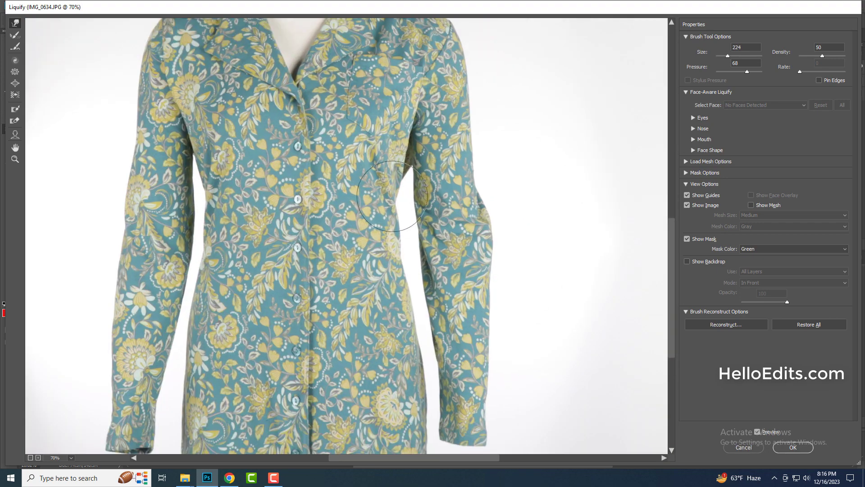
scroll(392, 199, "up", 1)
key("bracketleft")
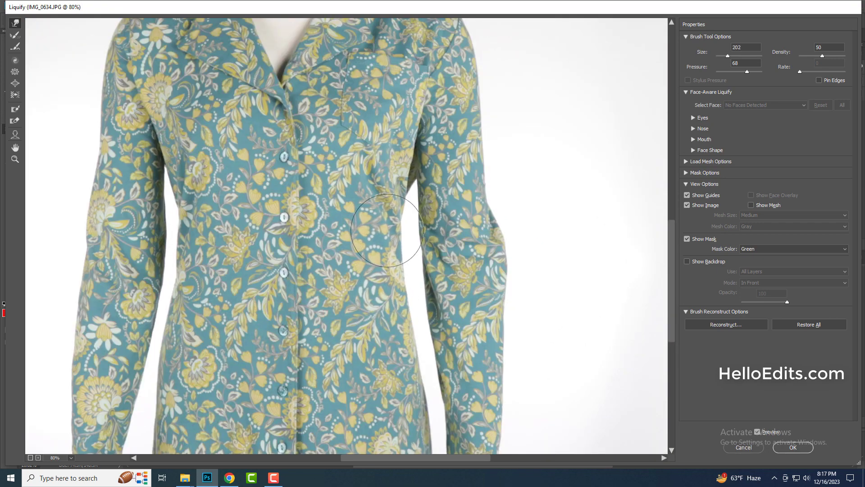
scroll(387, 230, "up", 1)
key("bracketleft")
key("bracketleft")
key("bracketleft")
scroll(380, 196, "down", 2)
scroll(387, 224, "up", 1)
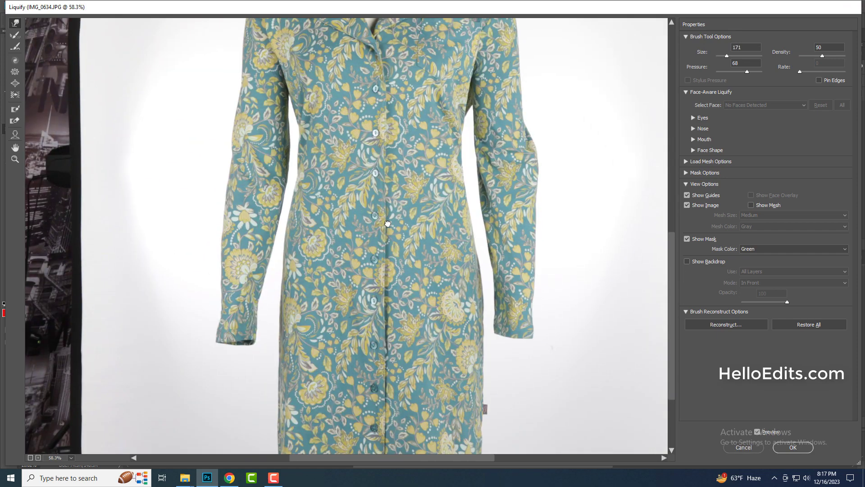
scroll(388, 224, "down", 2)
key("bracketright")
key("bracketright")
key("bracketright")
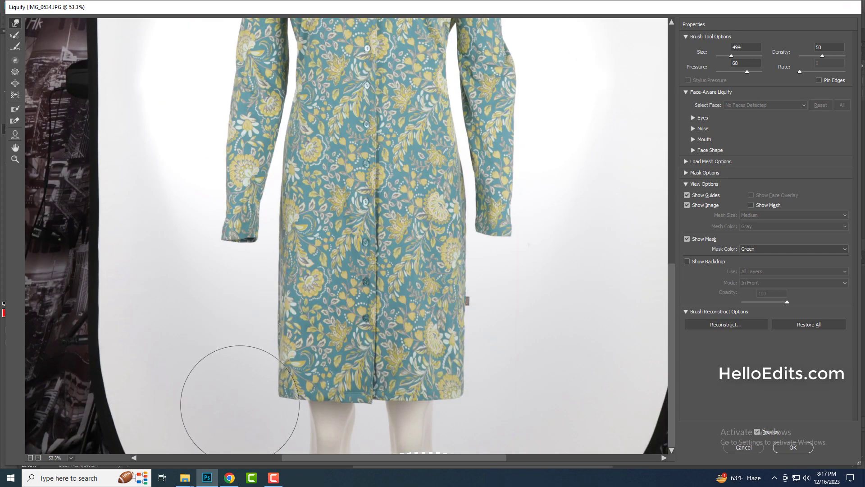
key("bracketright")
key("bracketright")
key("bracketright")
key("bracketright")
key("bracketright")
scroll(244, 321, "up", 5)
scroll(244, 322, "down", 3)
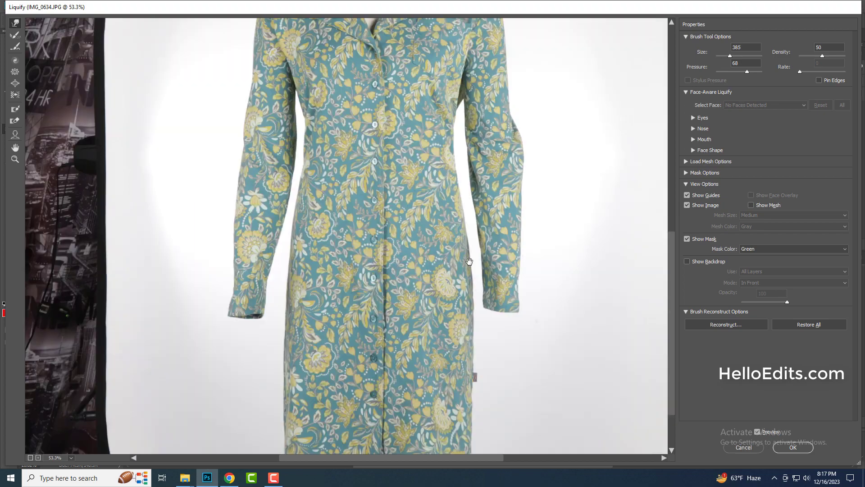
scroll(244, 321, "up", 4)
scroll(251, 246, "up", 1)
key("bracketleft")
key("bracketleft")
key("bracketleft")
scroll(304, 257, "left", 1)
key("bracketright")
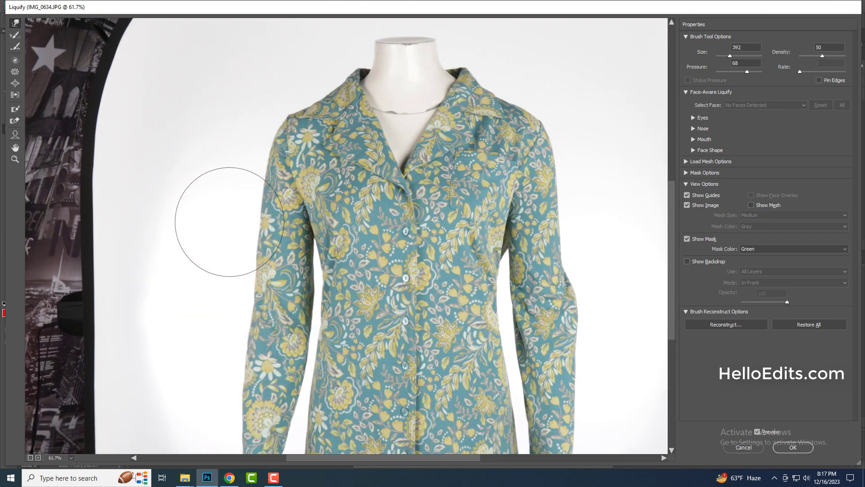
scroll(194, 223, "down", 3)
scroll(202, 279, "down", 3)
scroll(212, 299, "down", 3)
scroll(212, 298, "down", 2)
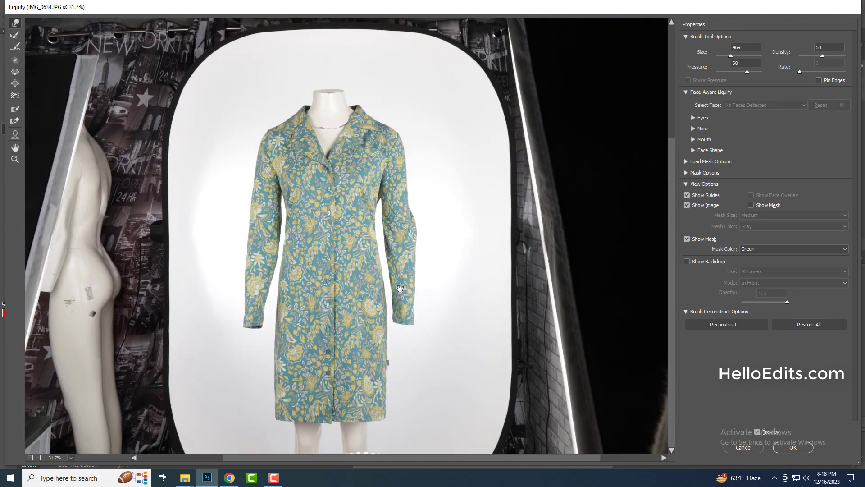
key("bracketright")
key("bracketright")
key("bracketright")
key("Return")
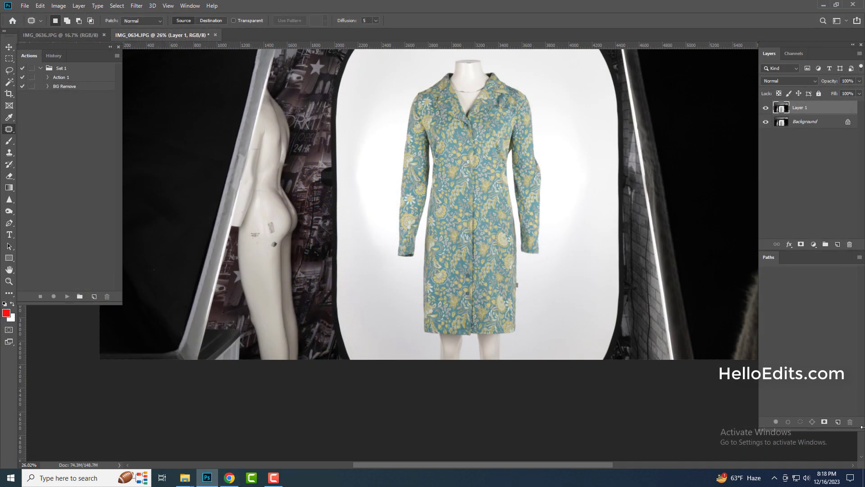
Start a Pen path with anchors on the dress hem and its left corner
key("p")
left_click(838, 422)
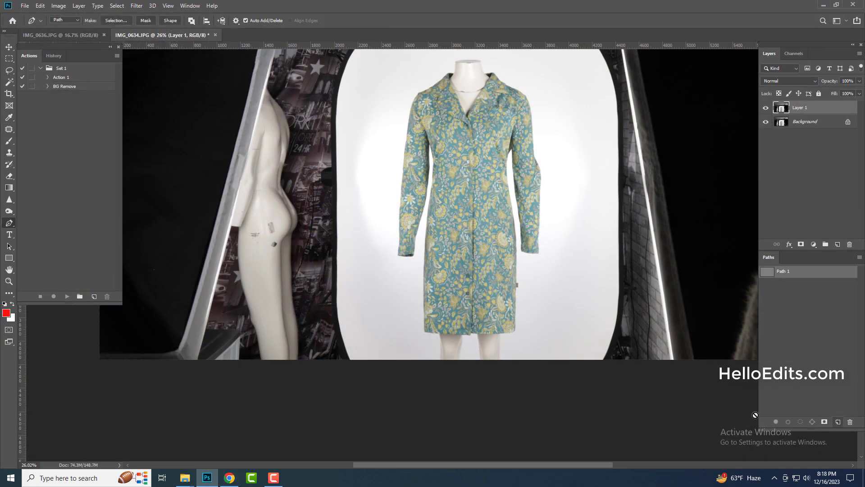
scroll(474, 348, "up", 5)
scroll(458, 313, "up", 3)
scroll(426, 288, "up", 3)
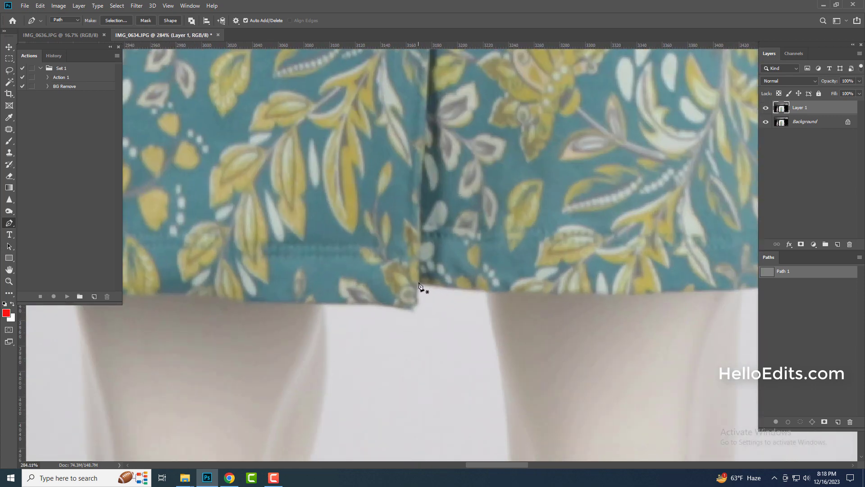
scroll(404, 308, "down", 3)
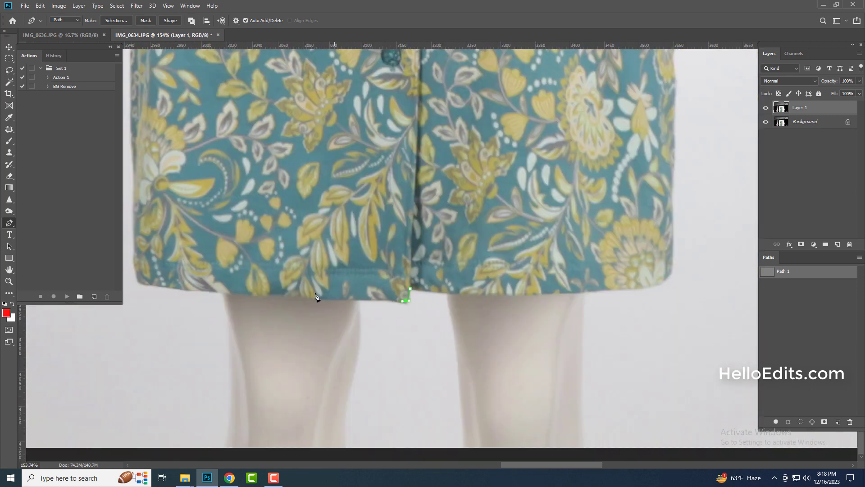
left_click(166, 287)
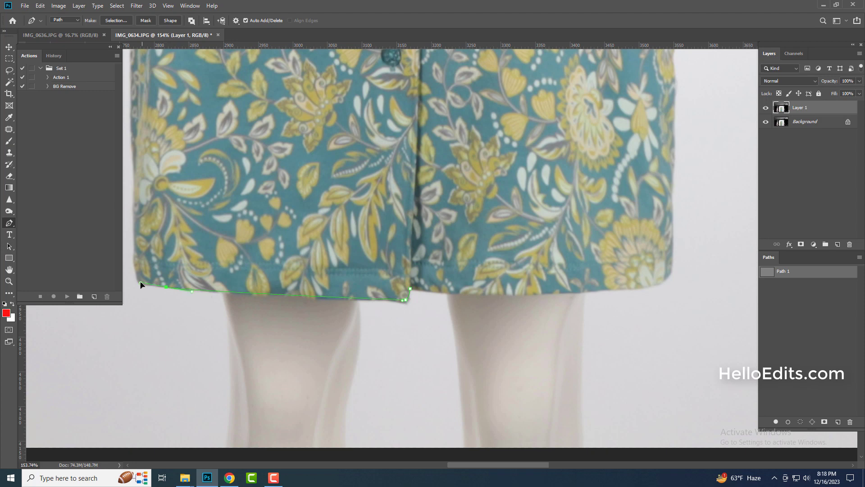
Zoom in and add a curved anchor at the sleeve cuff edge
scroll(137, 287, "down", 3)
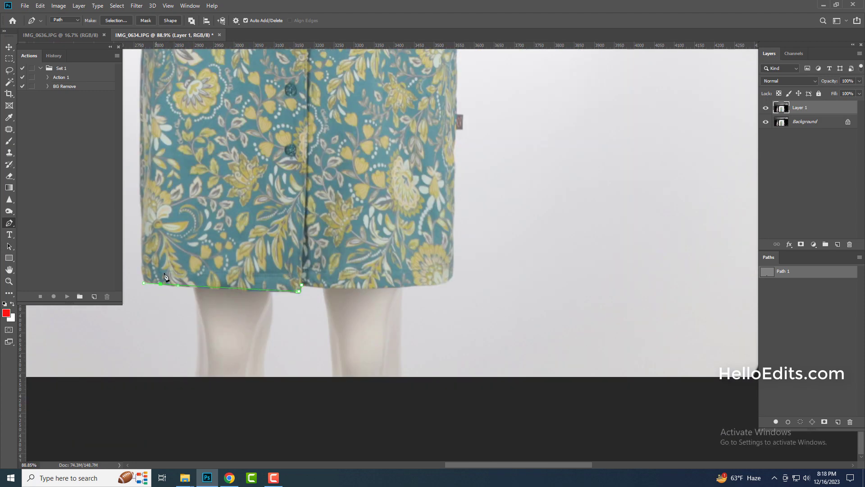
scroll(258, 317, "down", 1)
scroll(257, 317, "up", 2)
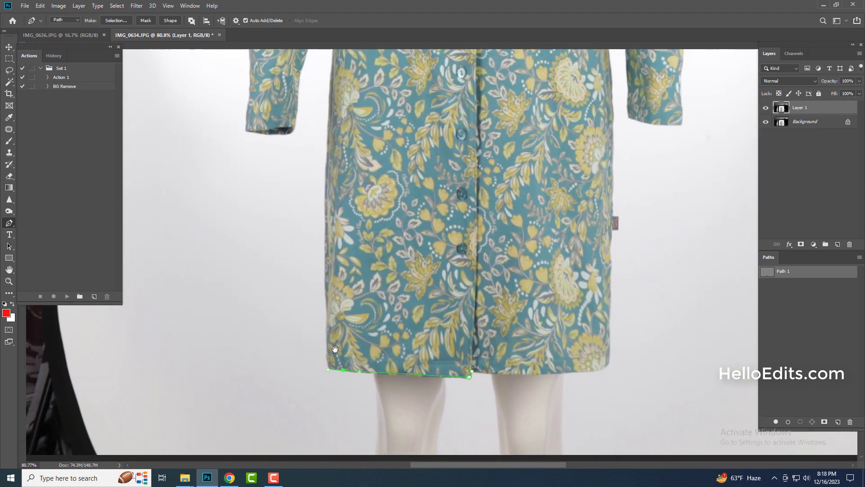
scroll(326, 334, "down", 3)
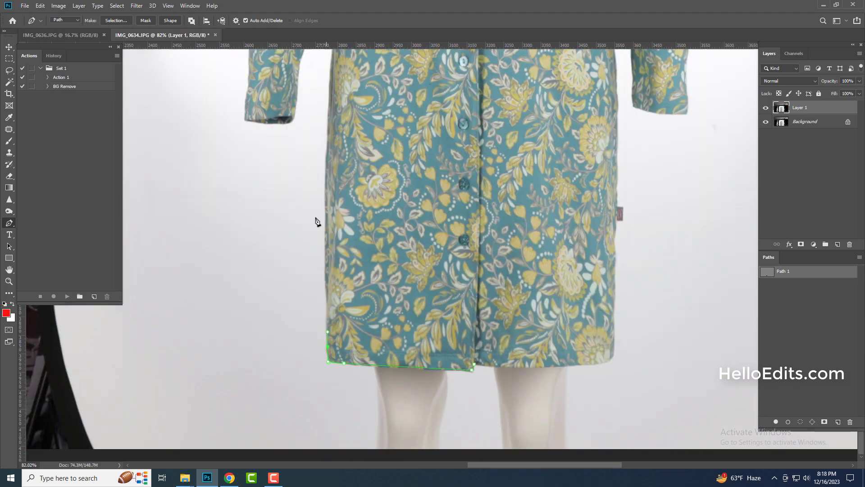
scroll(322, 269, "up", 2)
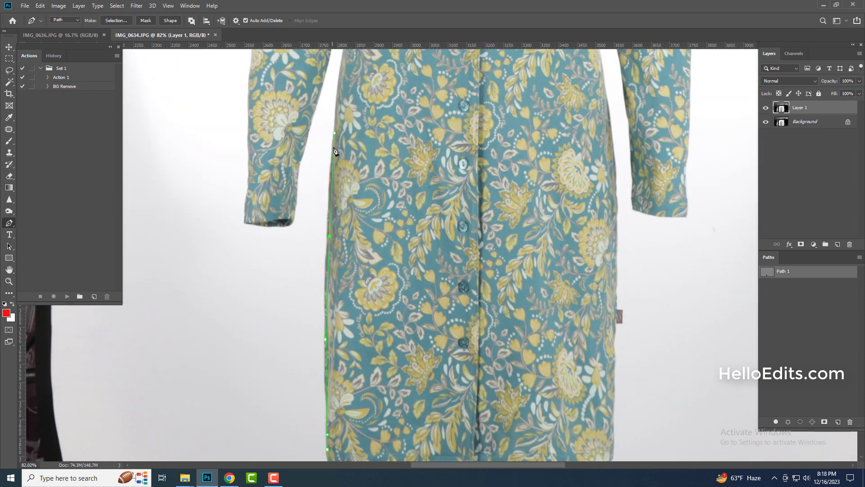
scroll(343, 194, "up", 2)
scroll(347, 226, "up", 3)
scroll(349, 239, "down", 3)
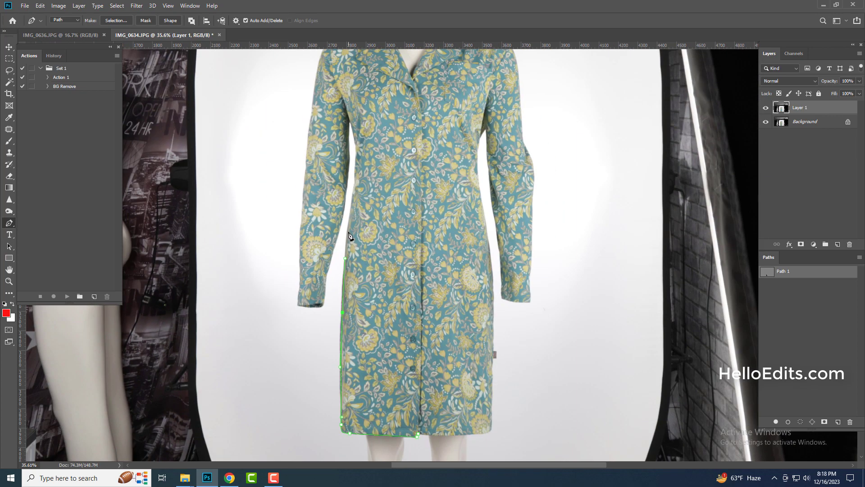
scroll(349, 236, "down", 1)
scroll(352, 252, "up", 3)
scroll(356, 270, "up", 1)
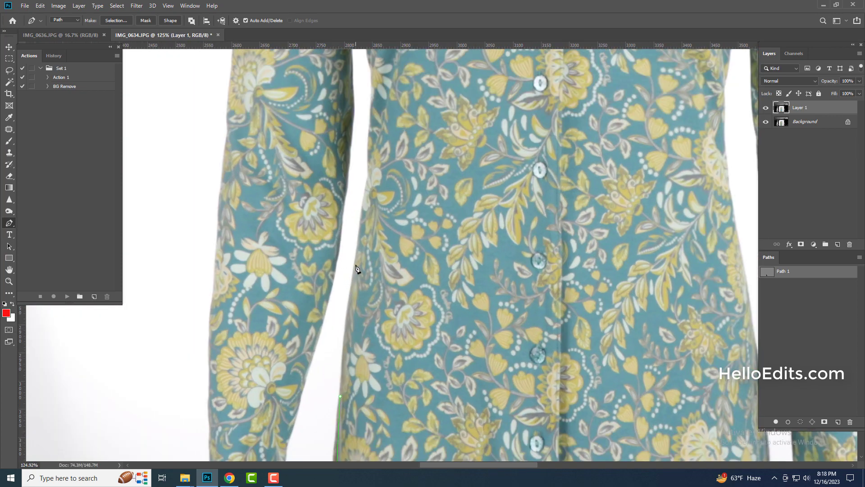
scroll(368, 187, "down", 1)
scroll(356, 225, "down", 1)
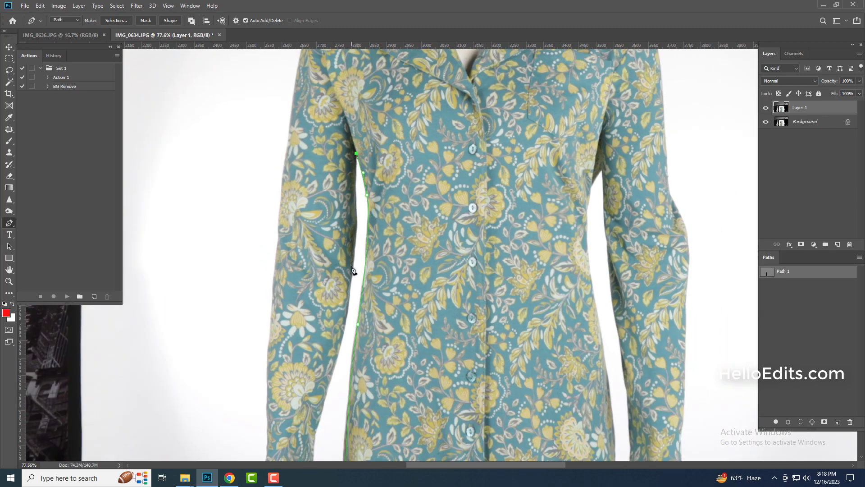
scroll(338, 290, "up", 2)
scroll(338, 299, "up", 2)
left_click_drag(337, 299, 337, 310)
scroll(331, 302, "down", 1)
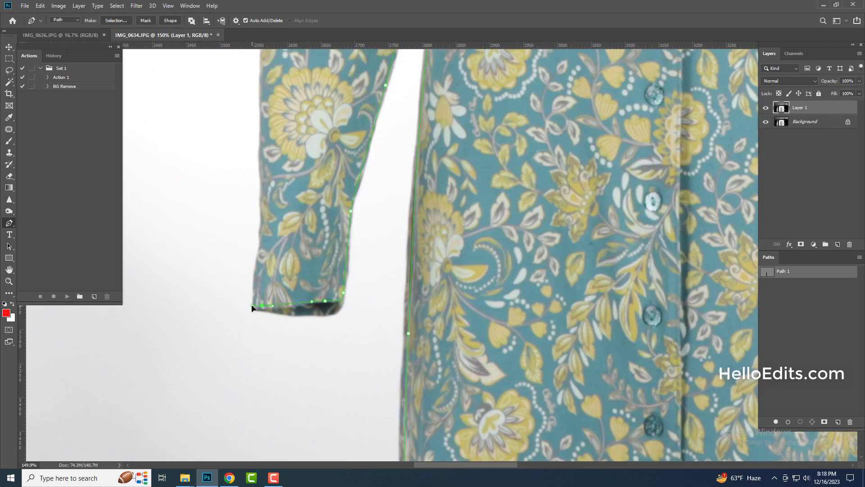
Trace around the sleeves and collar to close the dress outline
scroll(270, 144, "up", 5)
scroll(286, 154, "up", 5)
scroll(295, 190, "up", 5)
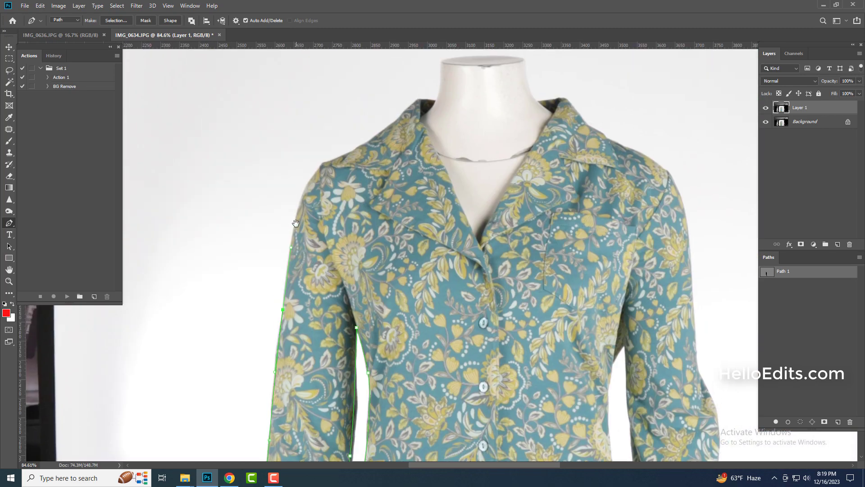
scroll(299, 203, "down", 1)
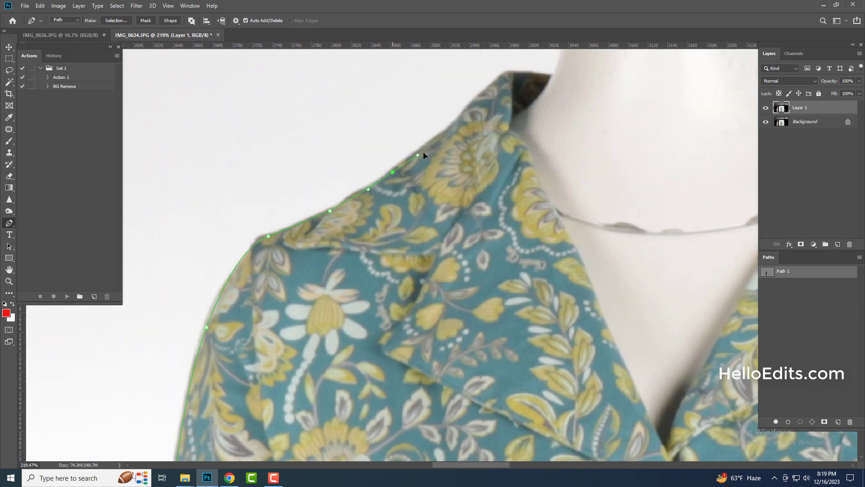
scroll(611, 334, "down", 1)
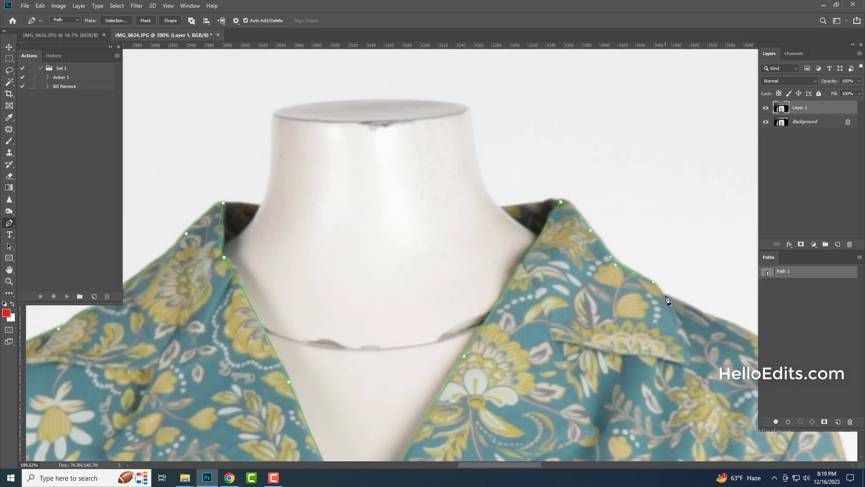
scroll(668, 300, "down", 2)
scroll(584, 313, "down", 3)
scroll(549, 357, "down", 3)
scroll(519, 357, "down", 3)
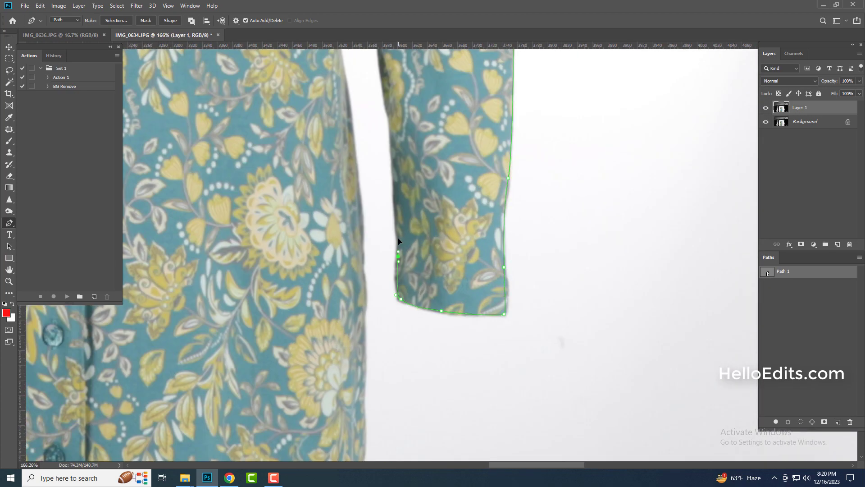
scroll(398, 241, "down", 2)
scroll(378, 116, "down", 1)
scroll(377, 139, "down", 1)
scroll(380, 223, "down", 1)
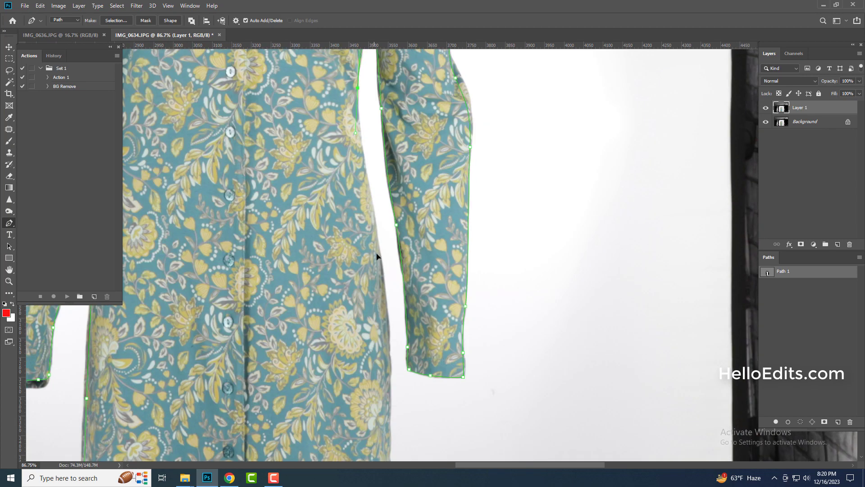
scroll(377, 256, "up", 1)
scroll(401, 253, "up", 3)
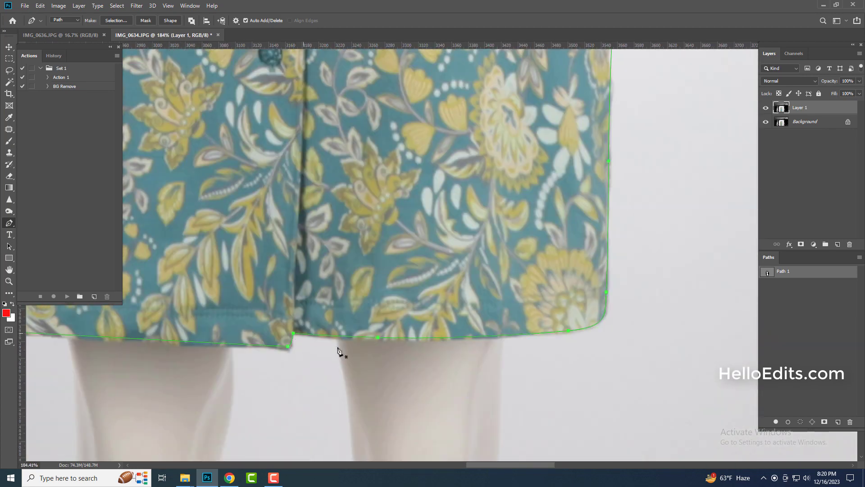
scroll(339, 351, "down", 2)
scroll(342, 352, "down", 2)
scroll(342, 353, "down", 1)
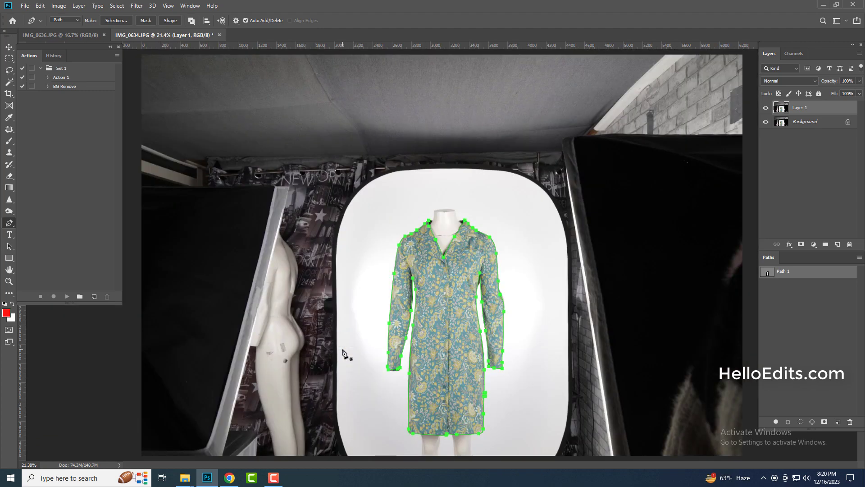
Convert the dress path into a feathered selection
key("ctrl+Return")
key("shift+F6")
key("Return")
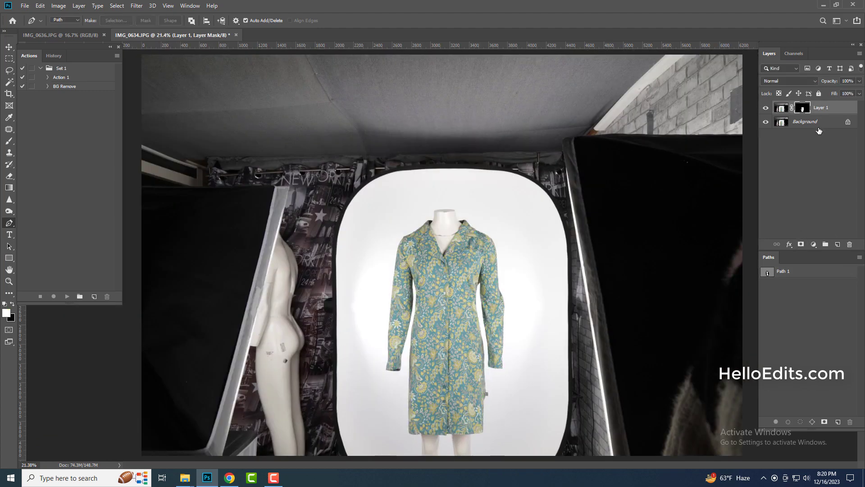
Add a white #ffffff Solid Color fill layer above the Background
left_click(807, 121)
left_click(814, 244)
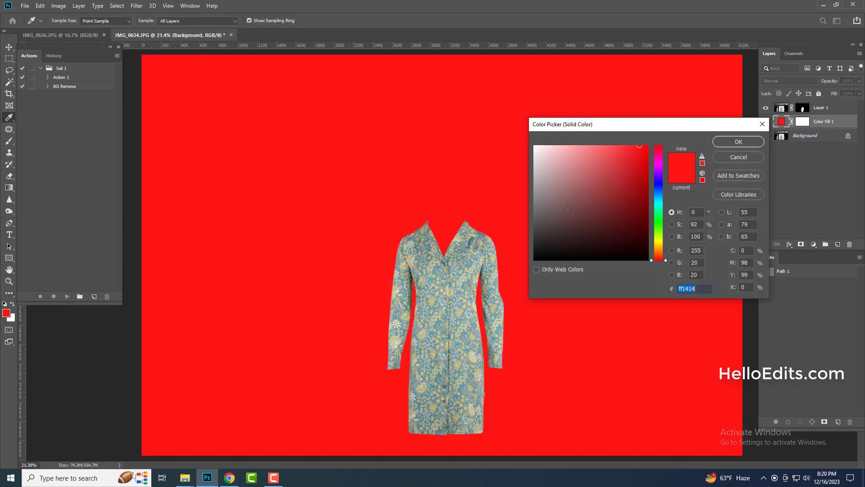
type("ffffff")
key("Return")
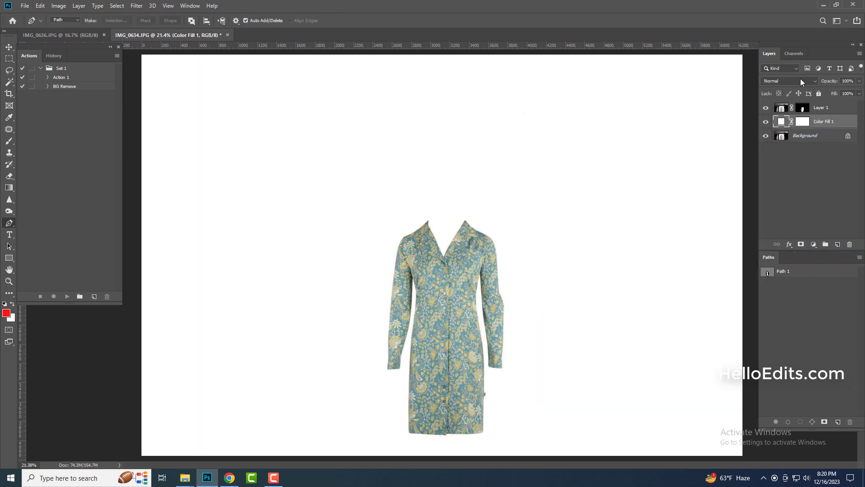
Apply Layer 1's mask permanently to the dress layer
left_click(815, 114)
right_click(804, 108)
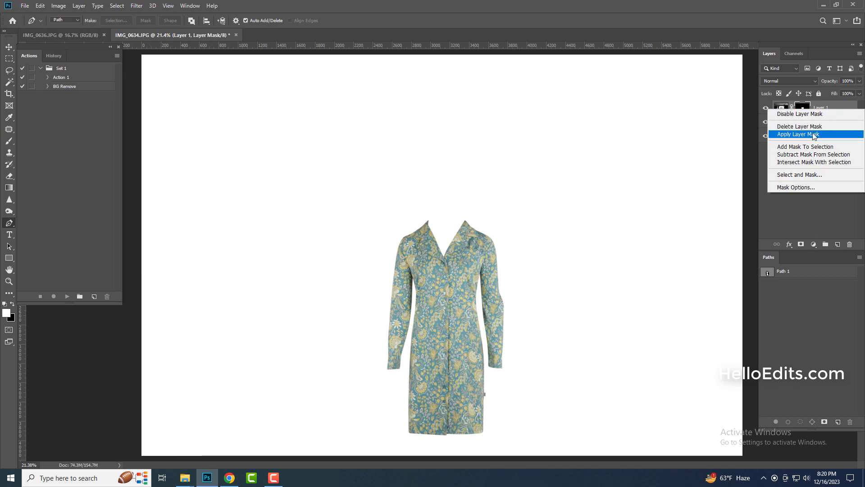
left_click(811, 132)
left_click(9, 47)
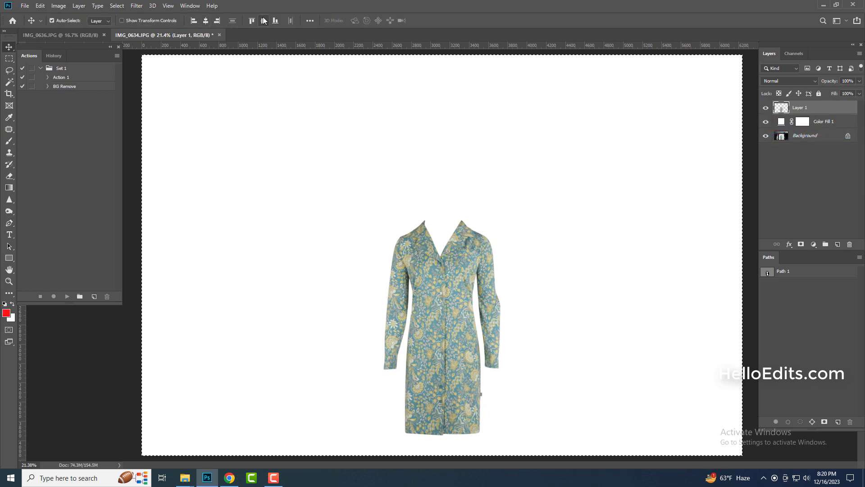
Center the dress vertically, straighten it by about -0.6°, and reopen Liquify
left_click(264, 20)
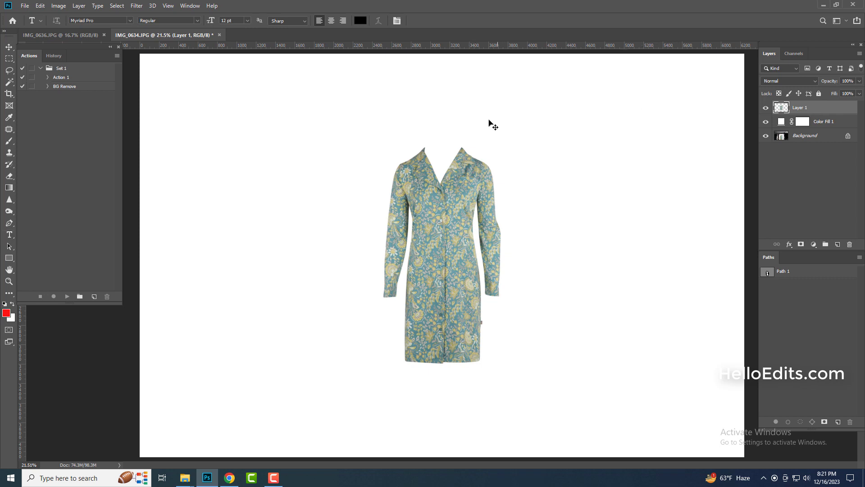
key("ctrl+t")
left_click_drag(475, 116, 474, 115)
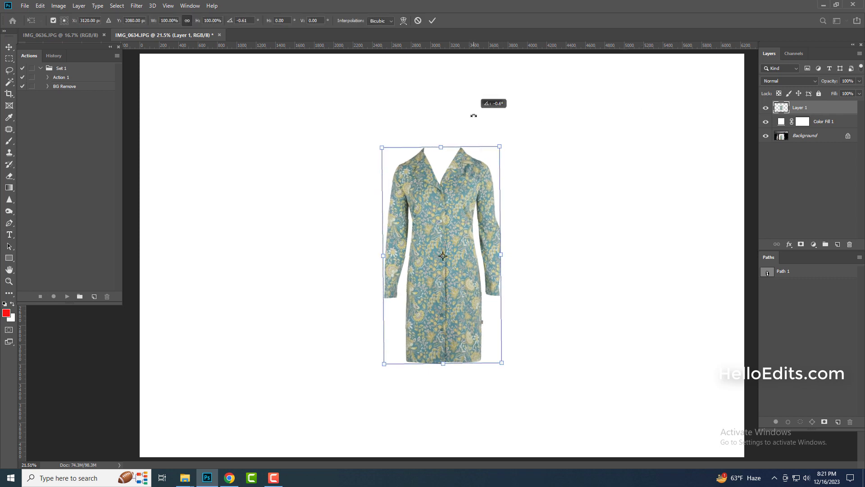
key("Return")
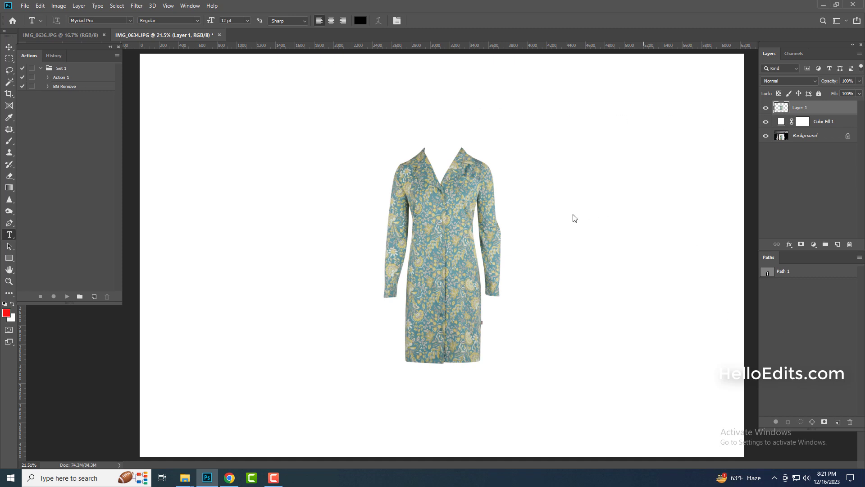
key("shift+ctrl+x")
Select the Freeze Mask tool and shrink its brush from 222 to 147
scroll(444, 239, "up", 3)
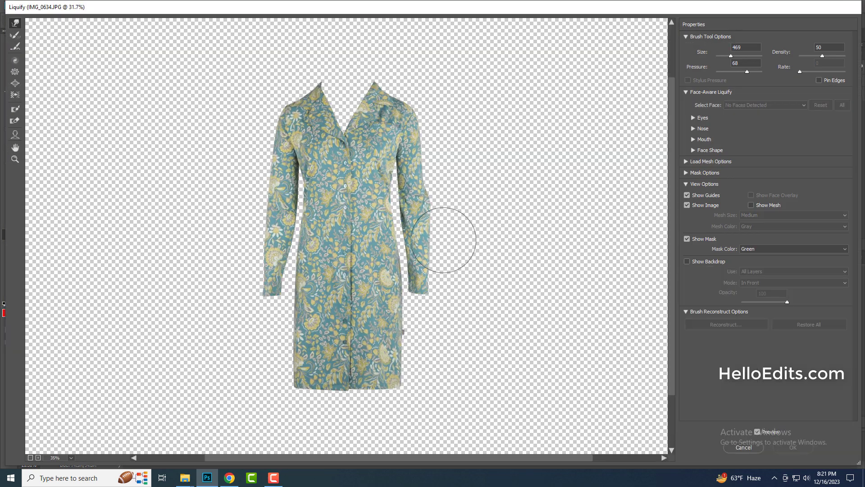
scroll(441, 239, "up", 2)
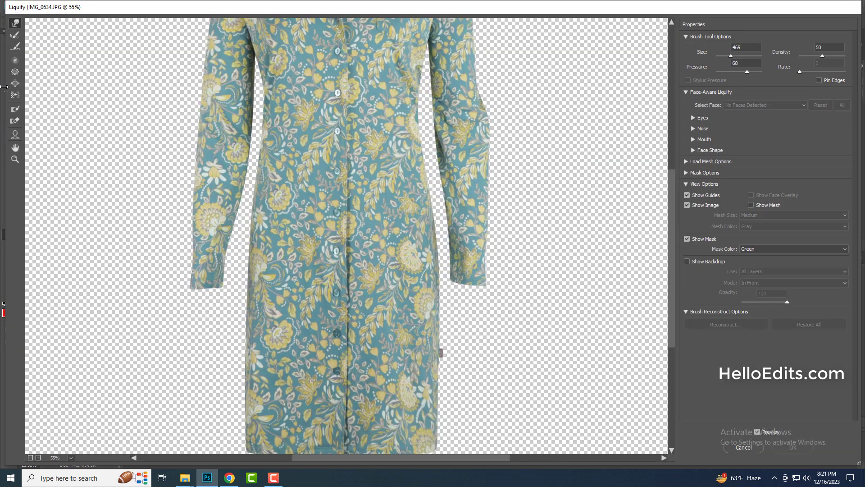
left_click(15, 109)
left_click_drag(491, 116, 293, 112)
key("ctrl+z")
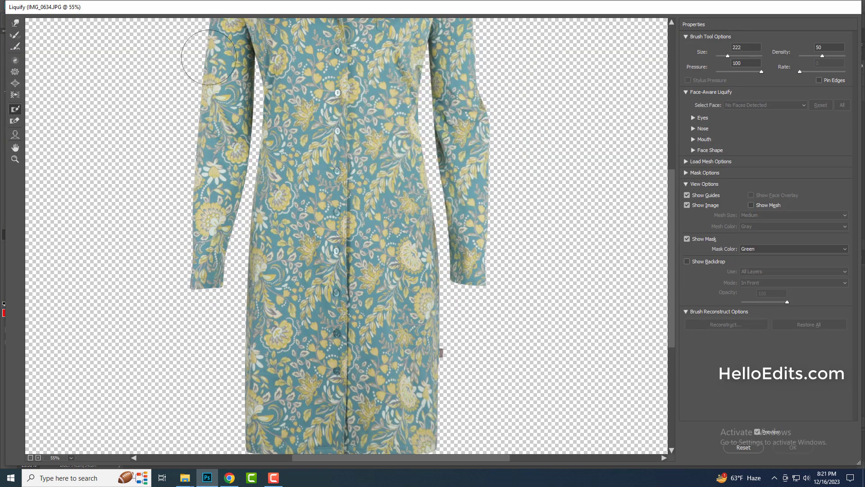
scroll(365, 79, "up", 1)
left_click_drag(365, 79, 334, 245)
key("bracketleft")
key("bracketleft")
key("bracketleft")
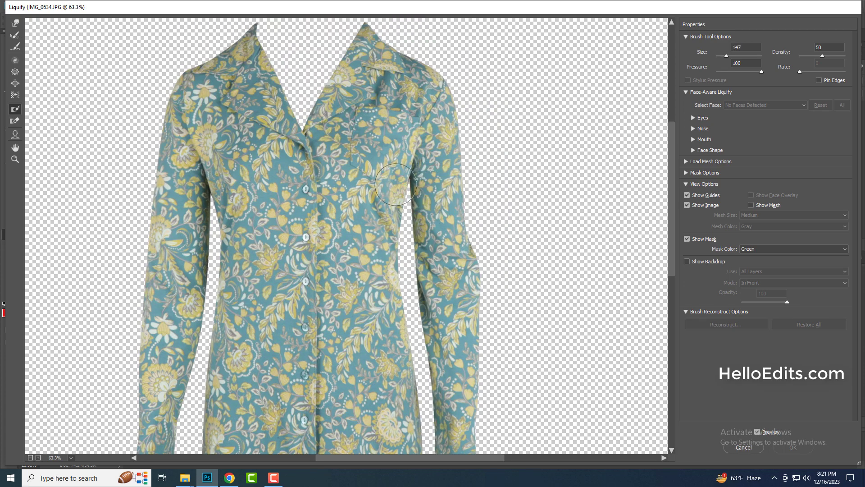
Paint a freeze mask down the dress's centre front below the collar
left_click_drag(391, 209, 391, 336)
scroll(392, 336, "down", 3)
left_click_drag(392, 193, 407, 329)
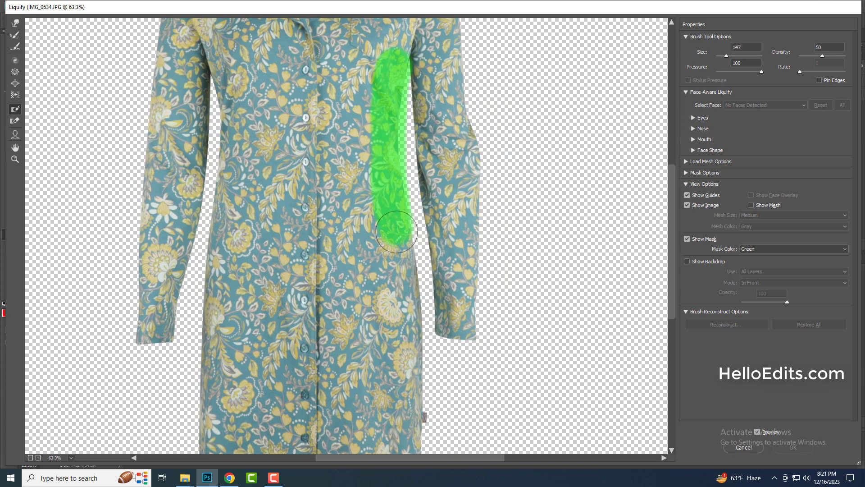
scroll(407, 329, "down", 4)
left_click_drag(397, 181, 406, 397)
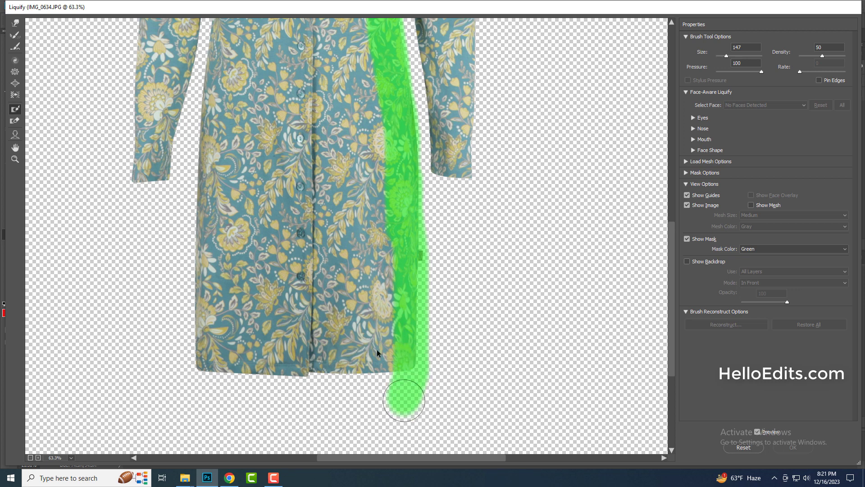
left_click_drag(374, 351, 347, 279)
scroll(338, 183, "up", 2)
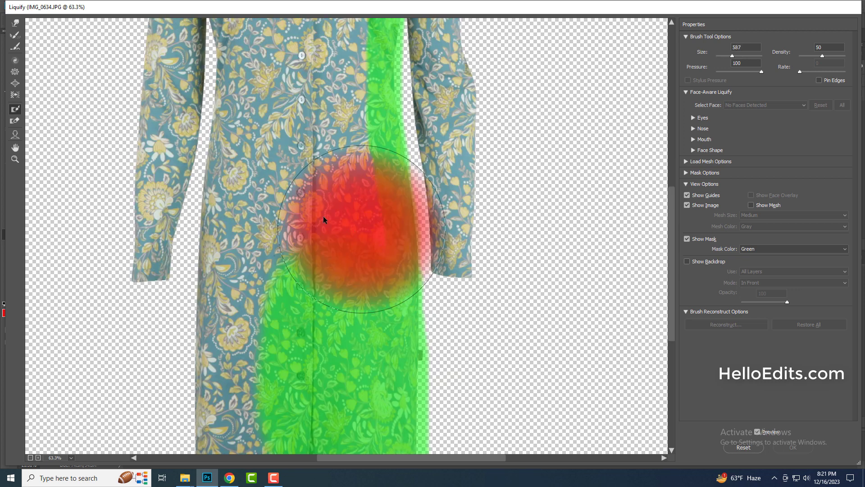
left_click_drag(330, 227, 311, 90)
scroll(316, 203, "up", 2)
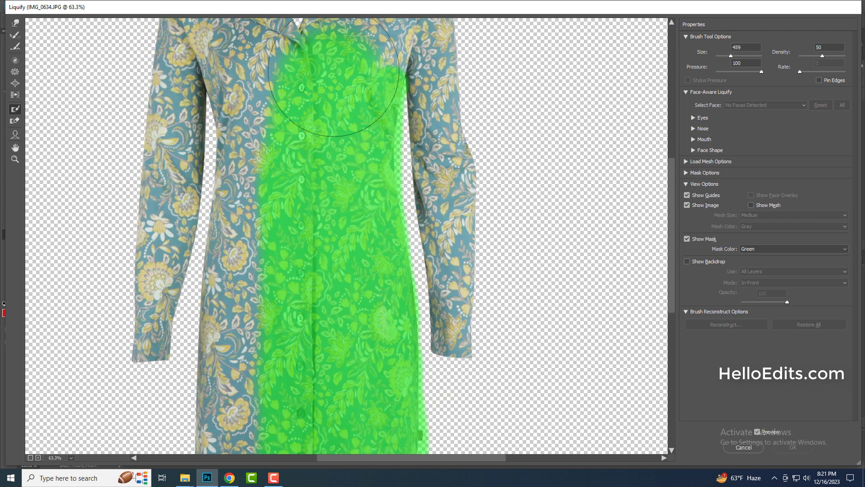
left_click_drag(315, 203, 316, 222)
scroll(317, 221, "down", 2)
Extend the freeze mask over the lower centre front and past the hem
mouse_move(289, 293)
left_mouse_down()
mouse_move(279, 384)
mouse_move(383, 406)
left_mouse_up()
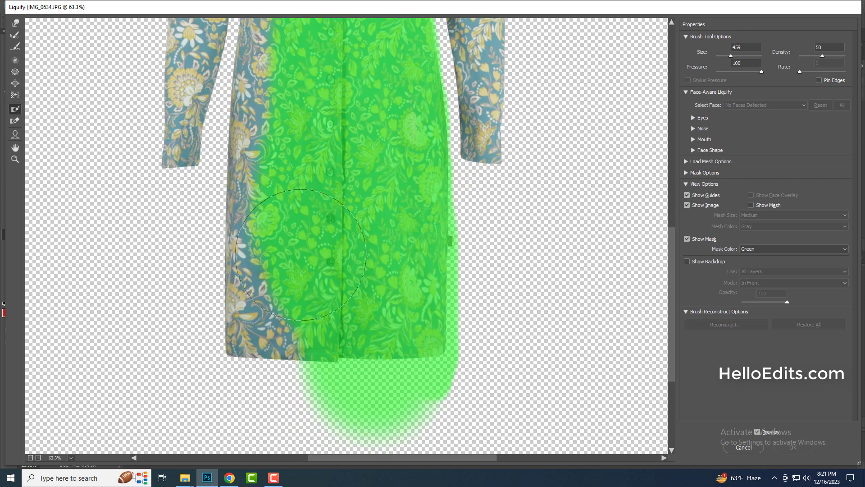
mouse_move(360, 225)
left_mouse_down()
mouse_move(359, 204)
mouse_move(316, 352)
left_mouse_up()
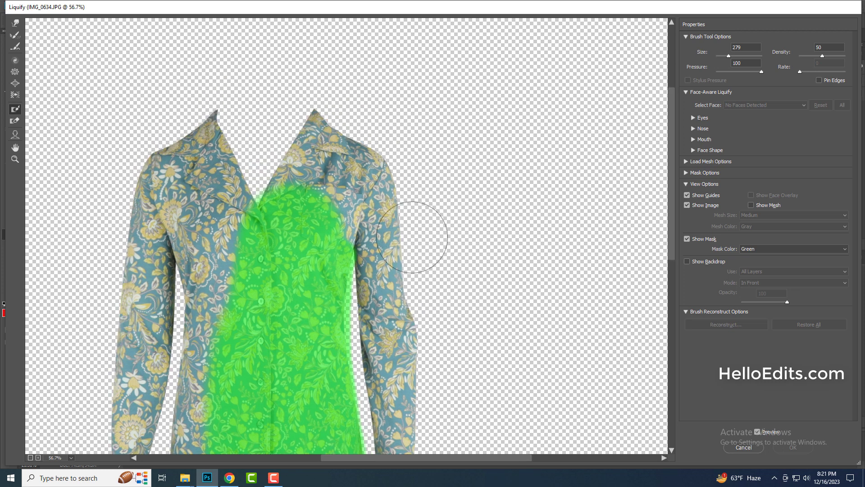
scroll(453, 260, "up", 1)
scroll(441, 257, "up", 1)
scroll(441, 257, "up", 1)
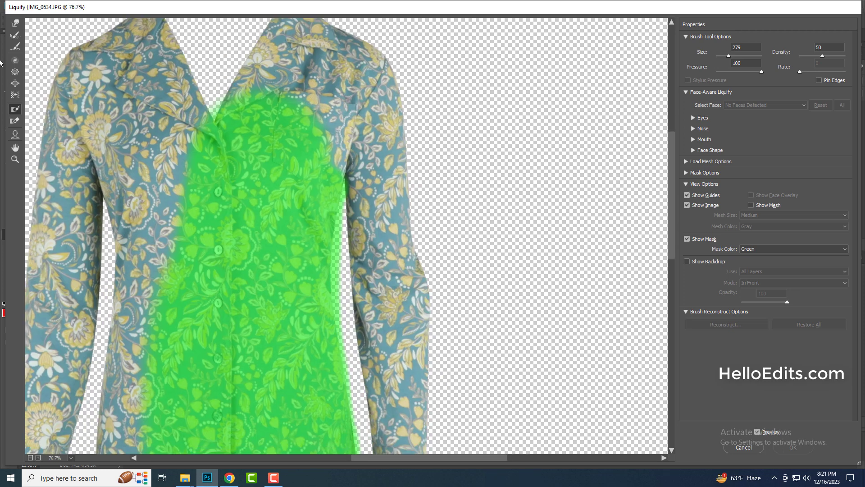
Forward Warp the dress shape using a brush enlarged to 859
left_click(15, 22)
left_click_drag(270, 216, 282, 167)
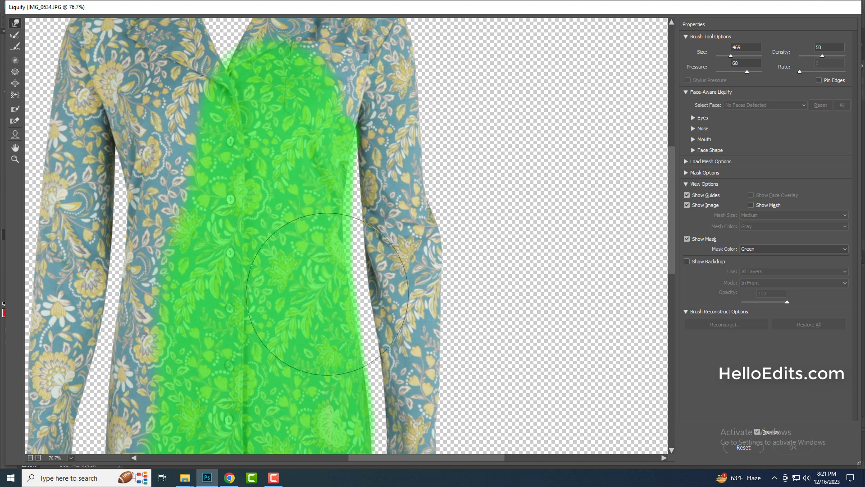
scroll(348, 300, "down", 3)
key("bracketright")
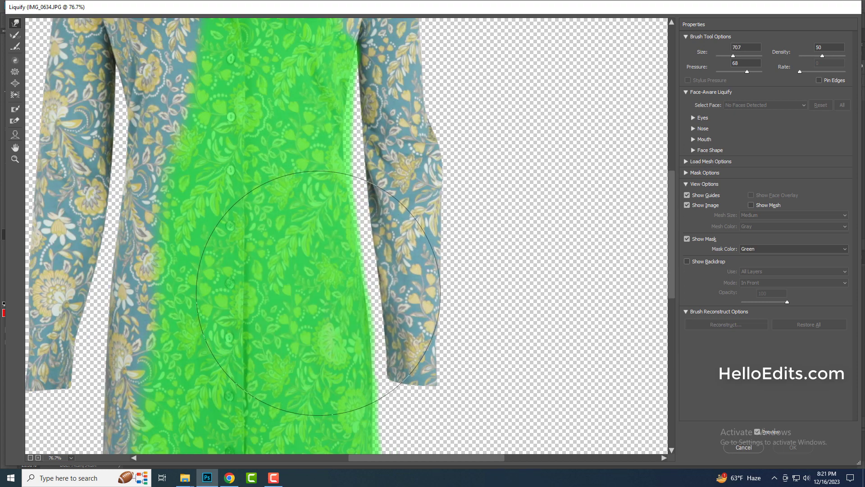
scroll(347, 247, "down", 3)
scroll(347, 247, "down", 1)
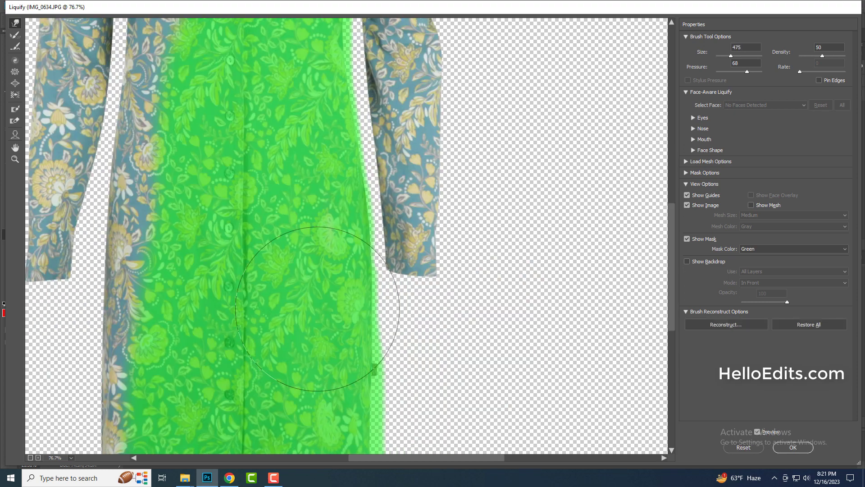
left_click_drag(303, 287, 343, 288)
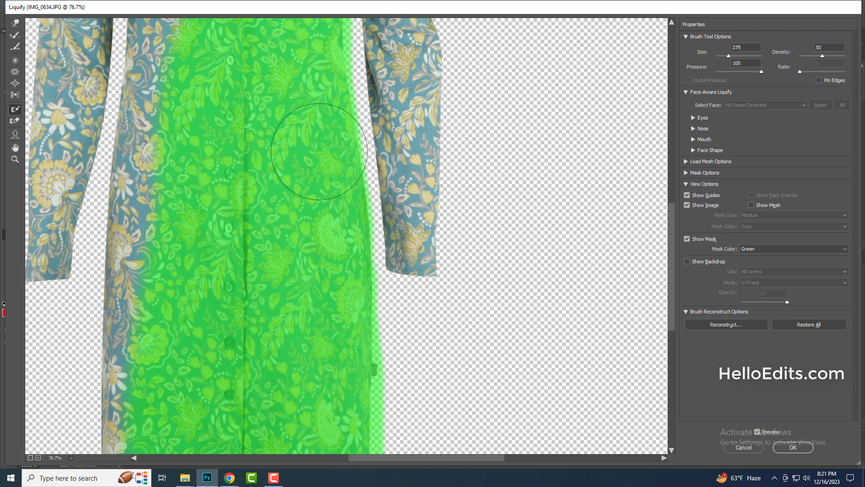
scroll(348, 213, "up", 2)
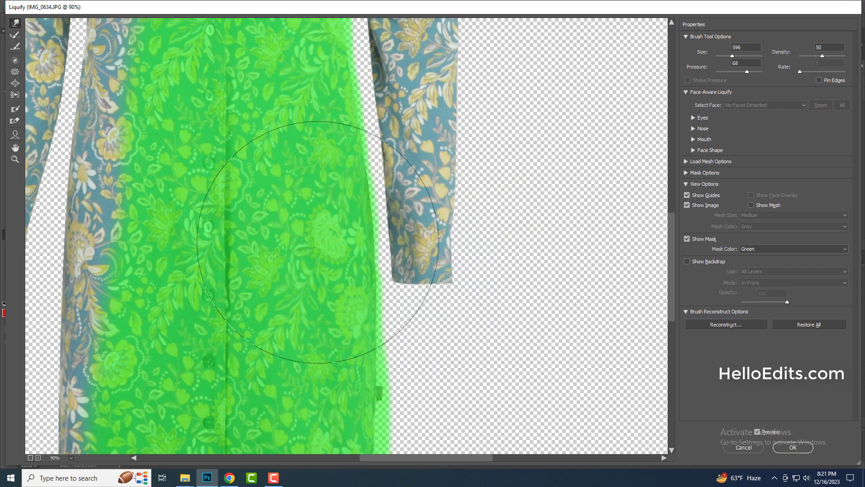
scroll(327, 258, "up", 3)
key("bracketleft")
key("bracketleft")
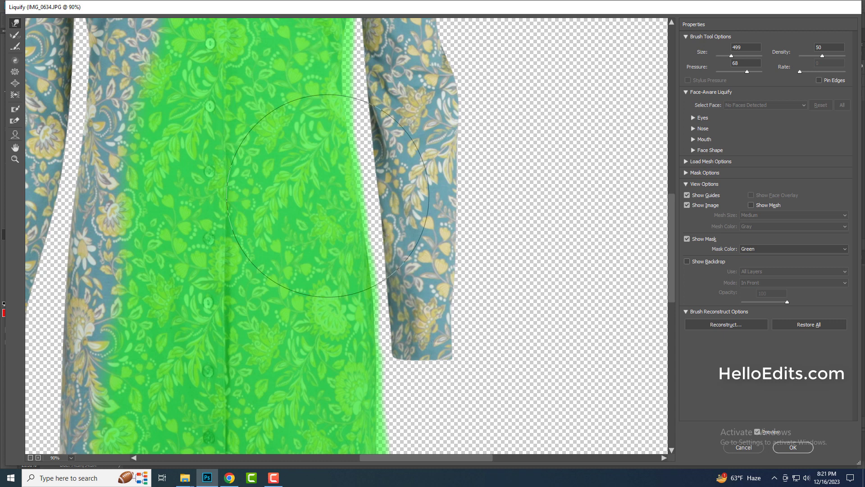
left_click_drag(352, 238, 320, 198)
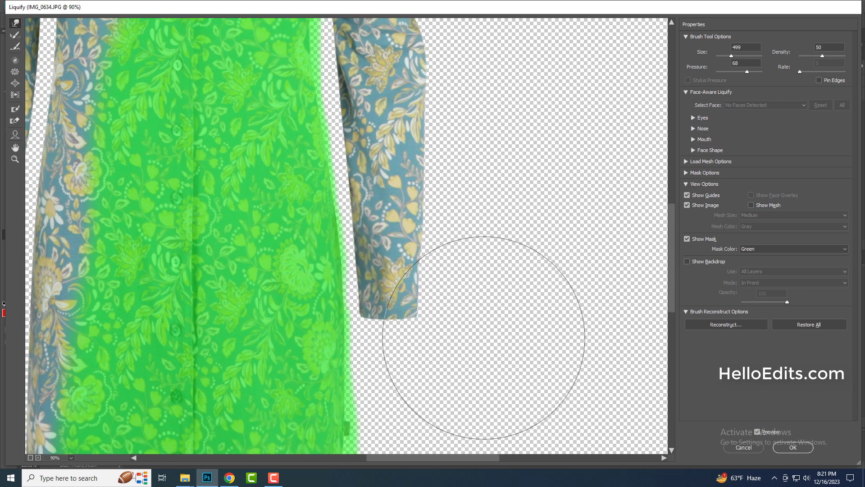
Continue warping the dress, varying the brush between 261 and 873
key("bracketleft")
key("bracketleft")
key("bracketleft")
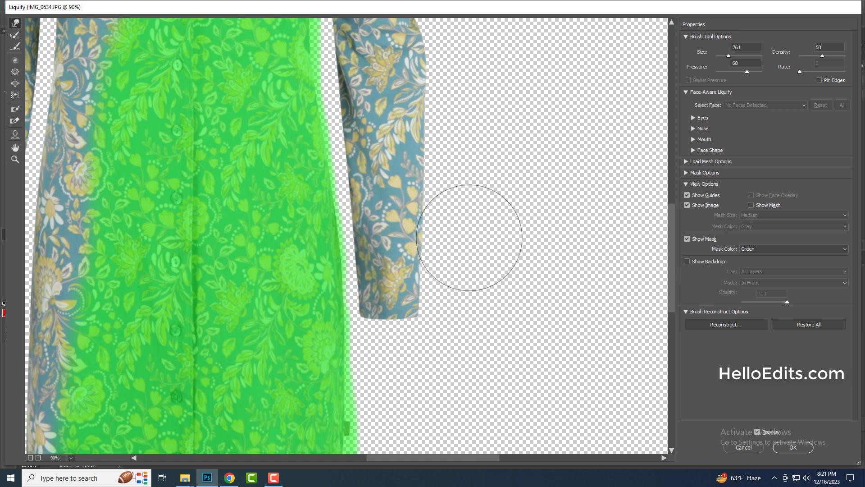
key("bracketright")
key("bracketright")
key("bracketright")
key("ctrl+minus")
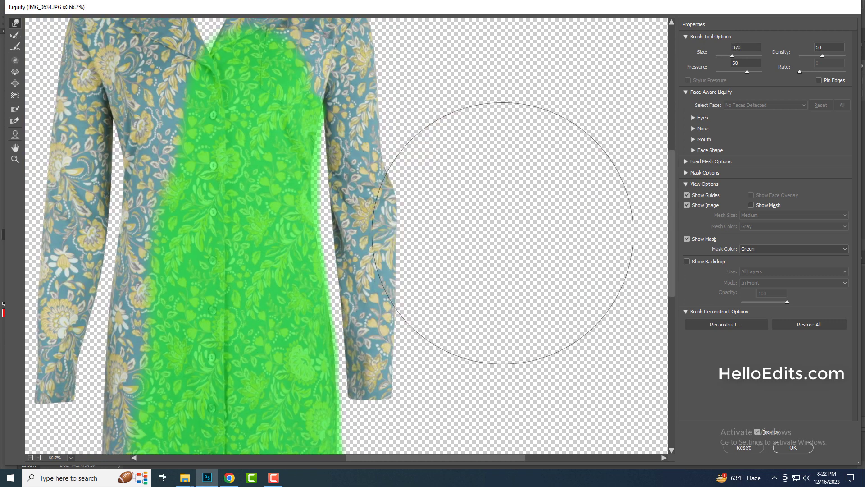
key("bracketright")
key("bracketright")
key("bracketright")
key("bracketleft")
key("bracketleft")
key("bracketleft")
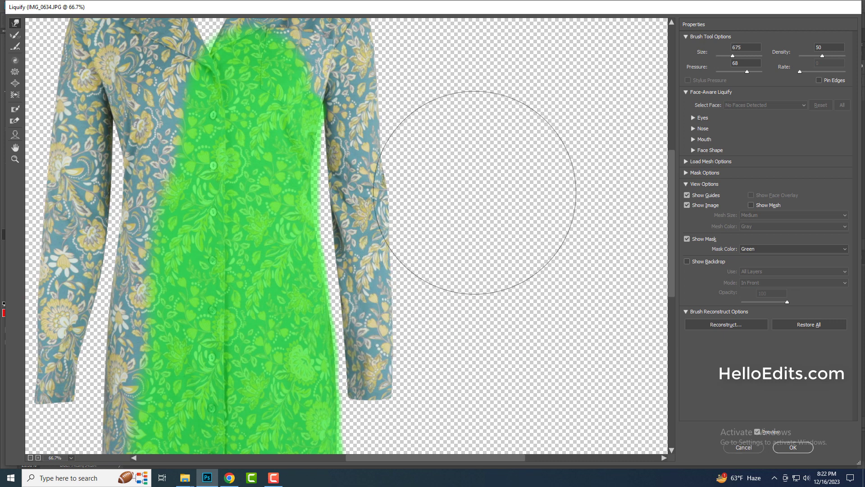
key("bracketright")
key("bracketright")
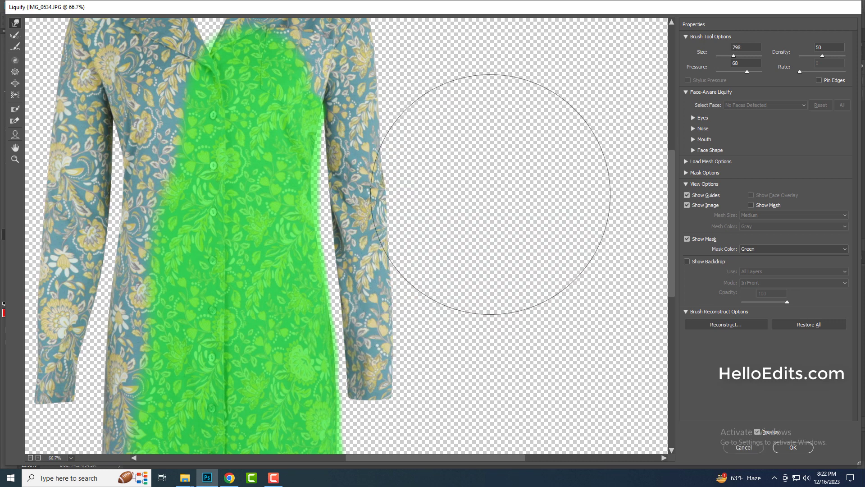
scroll(412, 328, "down", 2)
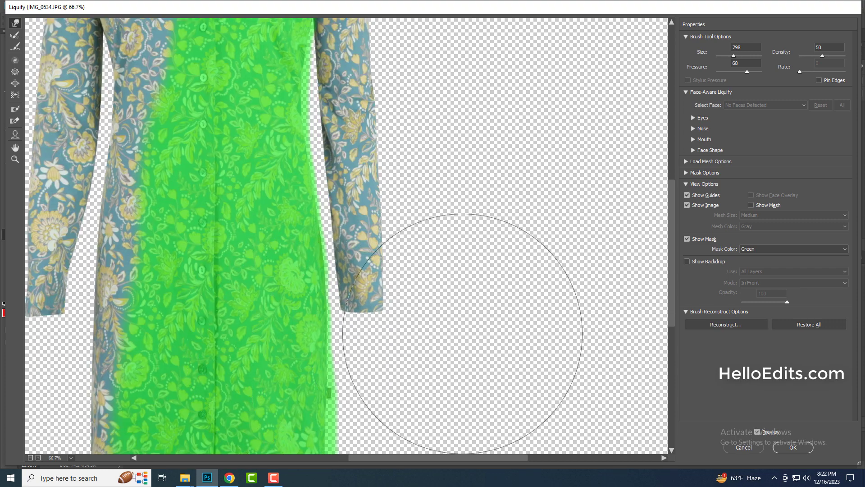
key("bracketleft")
key("bracketleft")
scroll(423, 235, "down", 2)
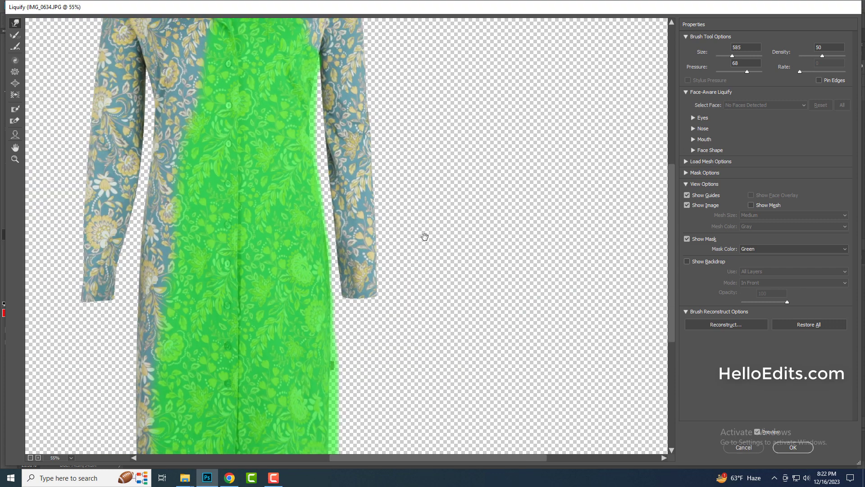
key("bracketright")
key("bracketright")
key("bracketright")
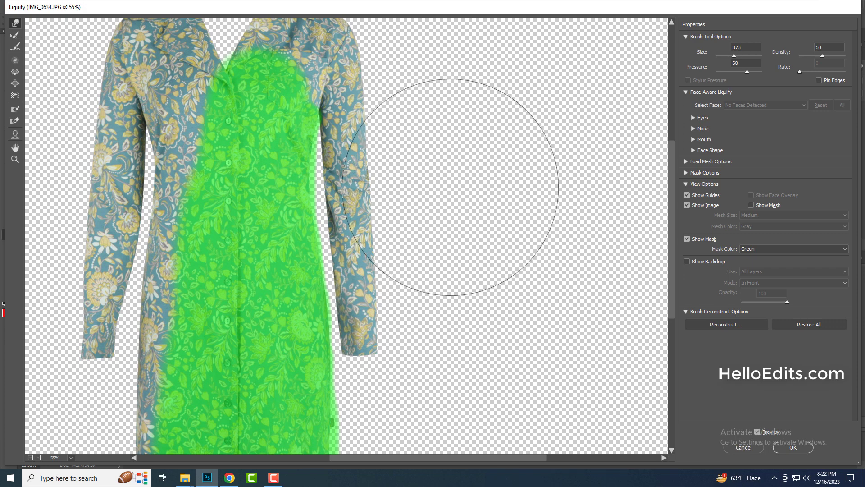
scroll(449, 234, "up", 2)
Refine the upper dress and collar with a 115 brush, then apply Liquify
key("bracketleft")
key("bracketleft")
key("bracketleft")
scroll(417, 174, "up", 3)
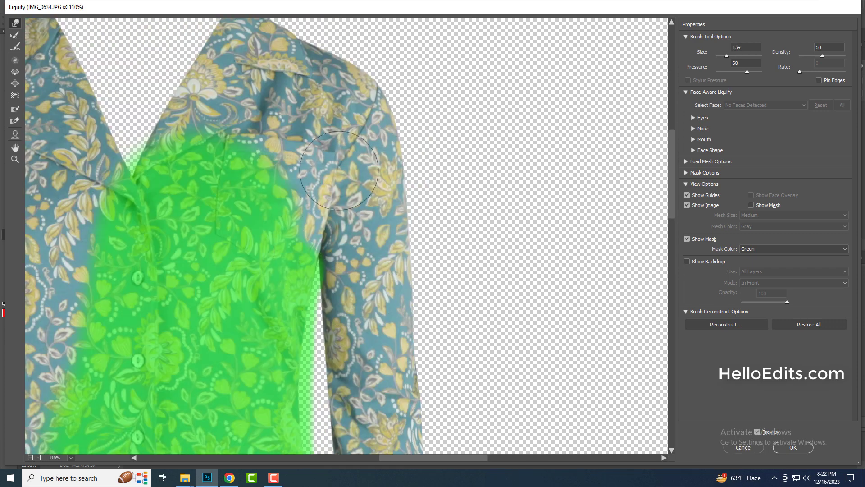
key("bracketleft")
key("bracketleft")
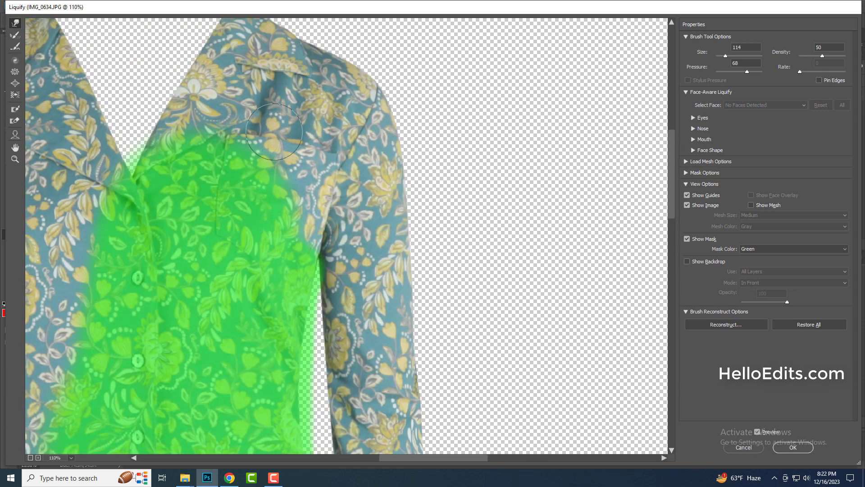
scroll(274, 131, "up", 2)
key("bracketleft")
scroll(321, 171, "down", 3)
scroll(360, 216, "down", 2)
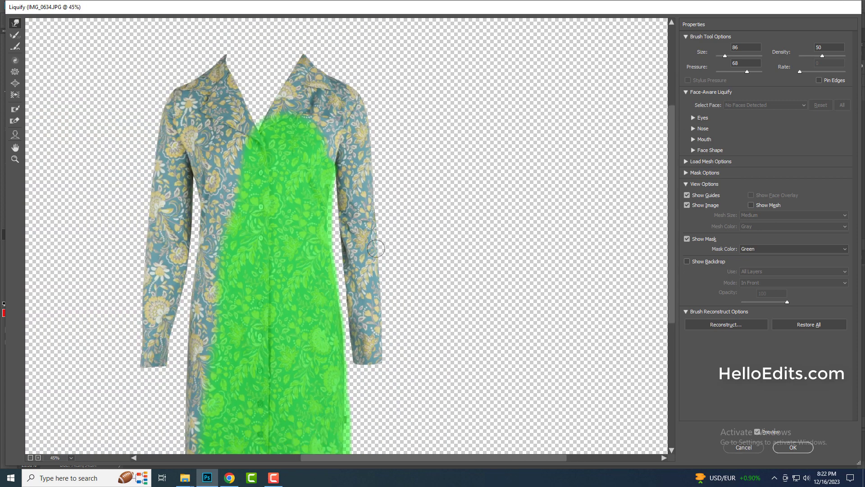
key("Return")
Save the document as IMG_0634.psd in Photoshop format
key("ctrl+shift+s")
key("Return")
key("p")
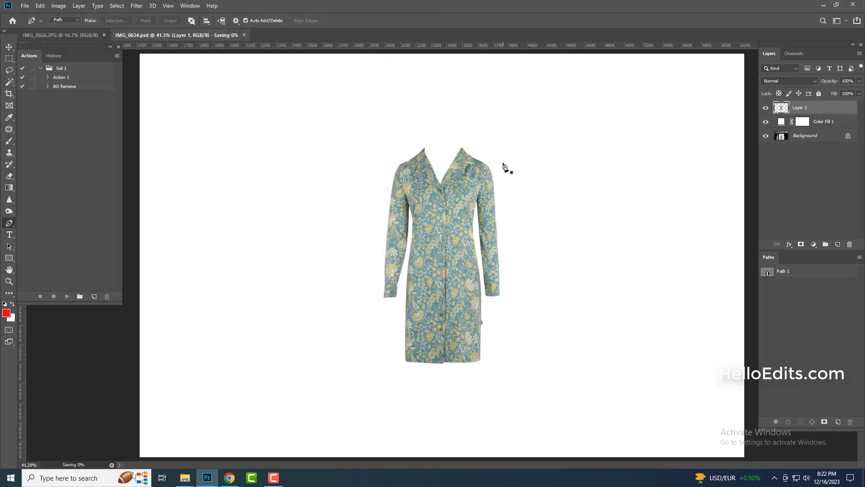
scroll(502, 180, "up", 2)
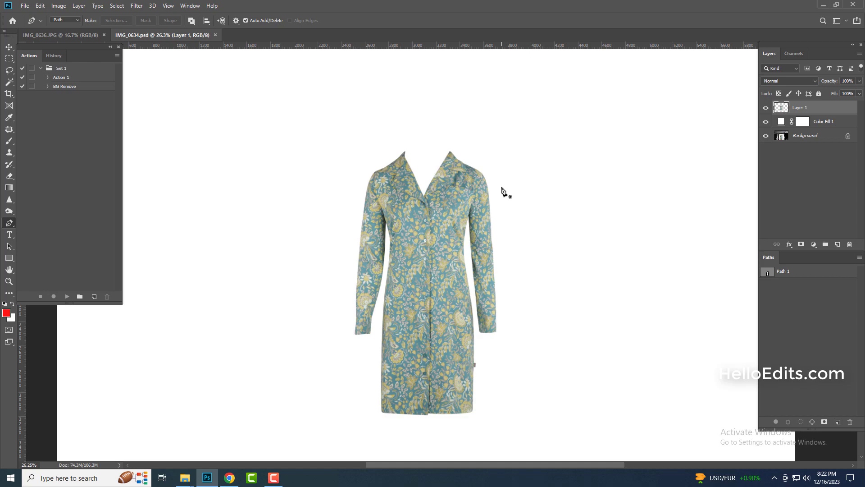
Trace a pen path along the right shoulder and sleeve edge to the cuff
scroll(502, 191, "up", 4)
scroll(458, 162, "up", 3)
left_click(403, 134)
left_click_drag(500, 184, 519, 204)
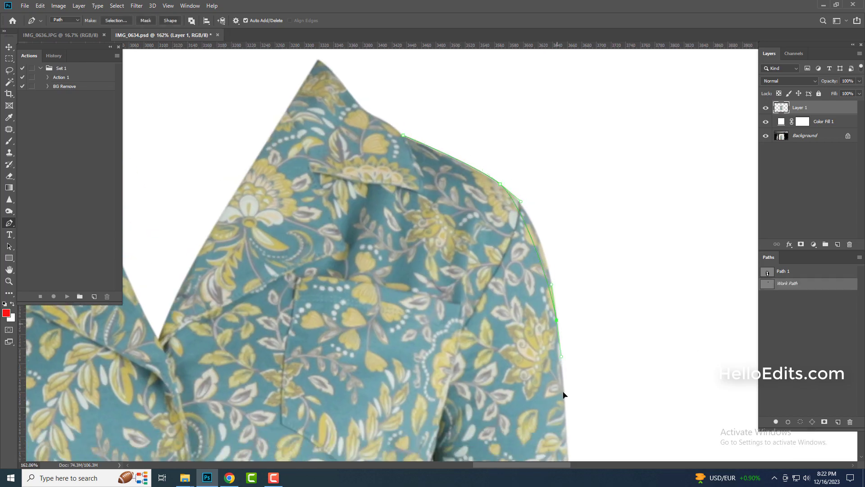
left_click_drag(564, 395, 508, 207)
left_click(505, 228)
mouse_move(510, 329)
left_mouse_down()
mouse_move(506, 295)
mouse_move(506, 314)
left_mouse_up()
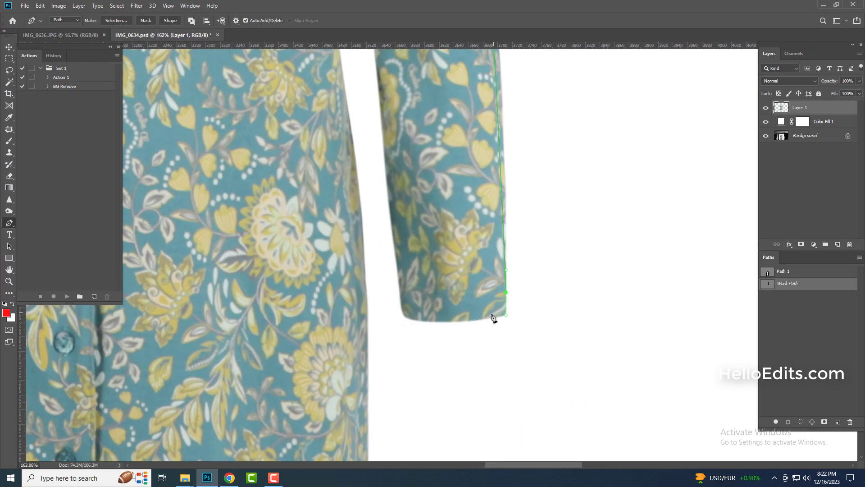
scroll(399, 271, "down", 2)
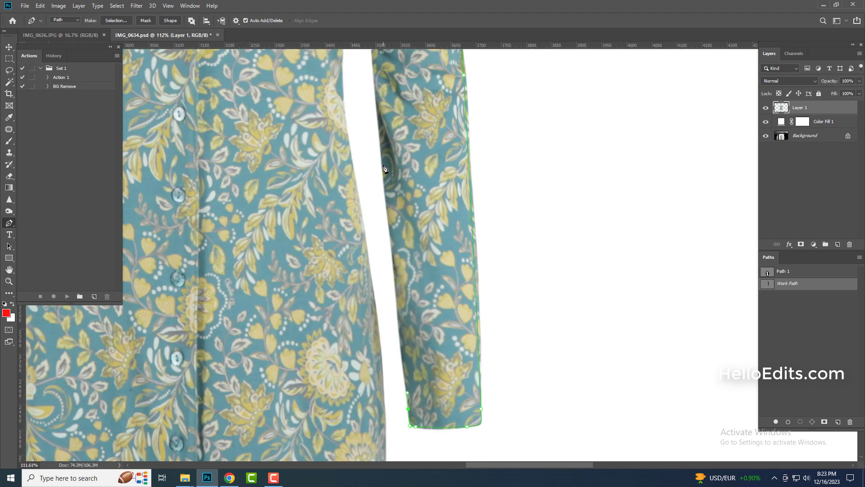
scroll(374, 92, "down", 1)
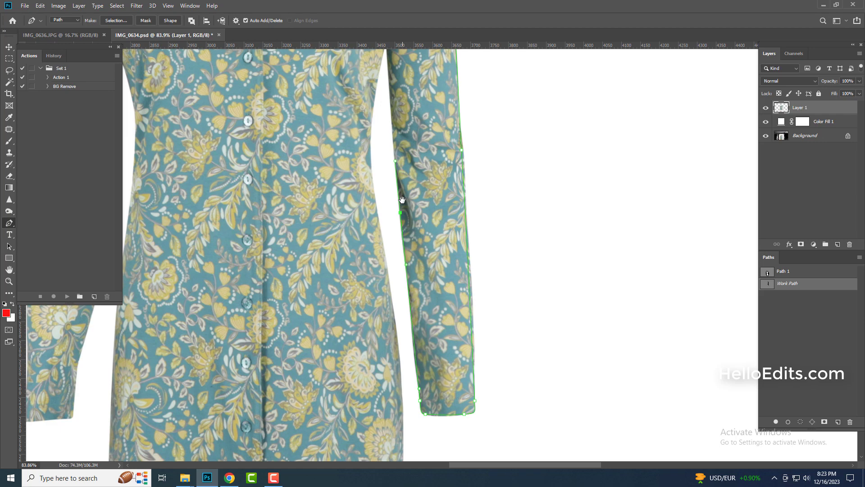
left_click_drag(408, 180, 398, 257)
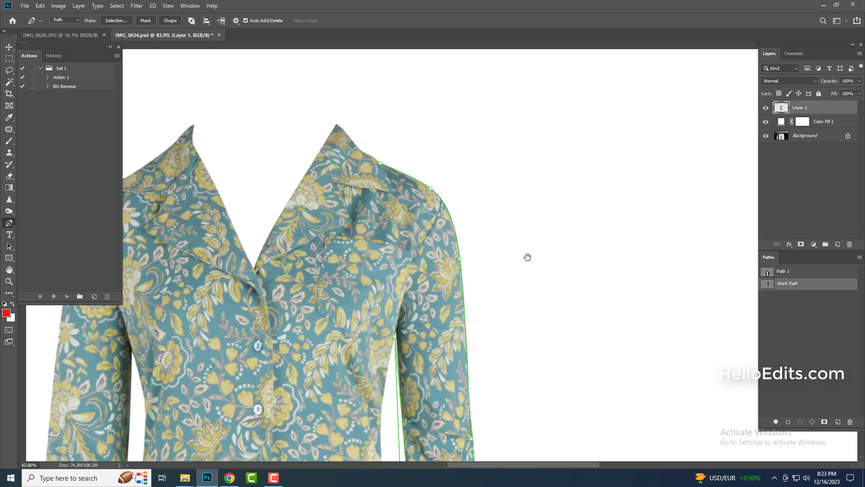
Convert the path to a selection, open Feather, then close it and deselect
key("ctrl+Return")
key("shift+F6")
key("Return")
scroll(481, 156, "down", 2)
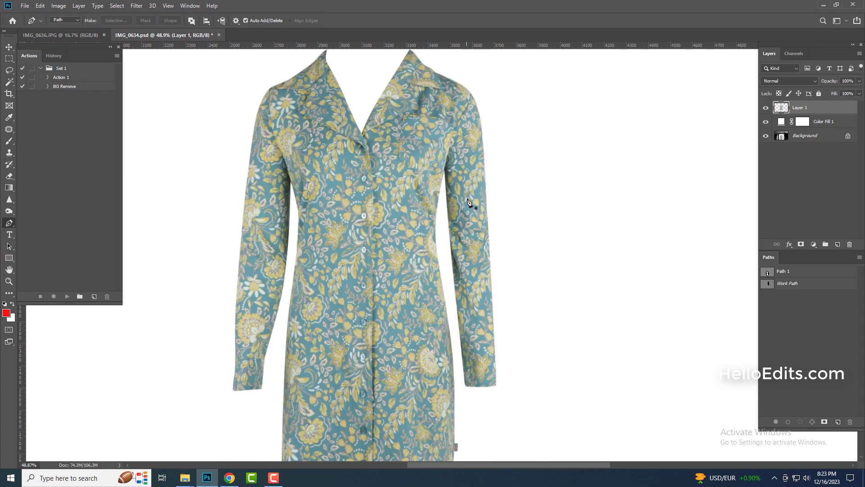
scroll(467, 149, "up", 2)
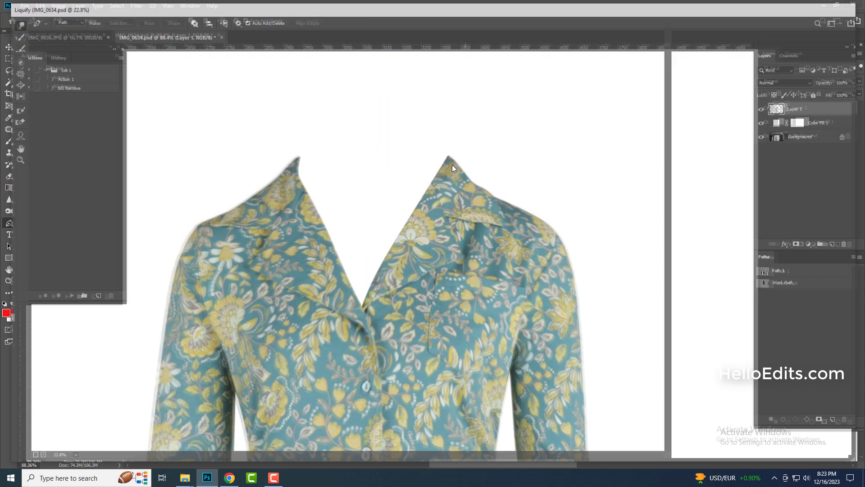
key("ctrl+shift+x")
scroll(359, 219, "up", 3)
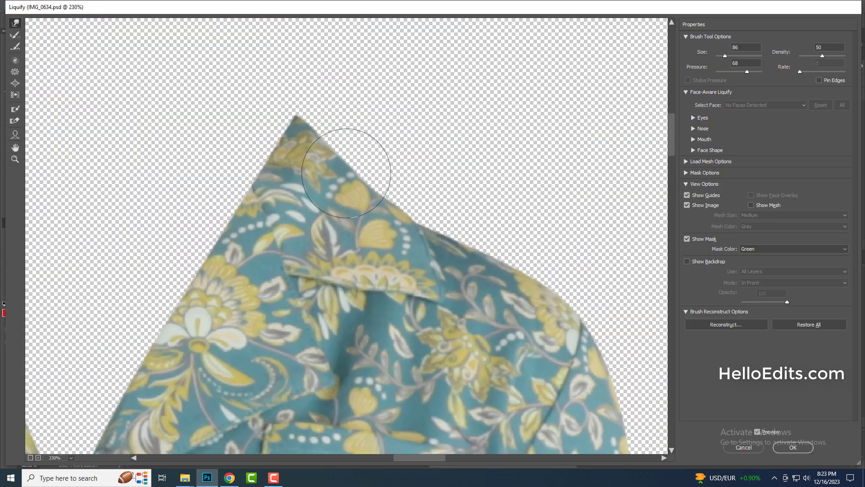
left_click_drag(347, 197, 338, 197)
scroll(347, 197, "down", 2)
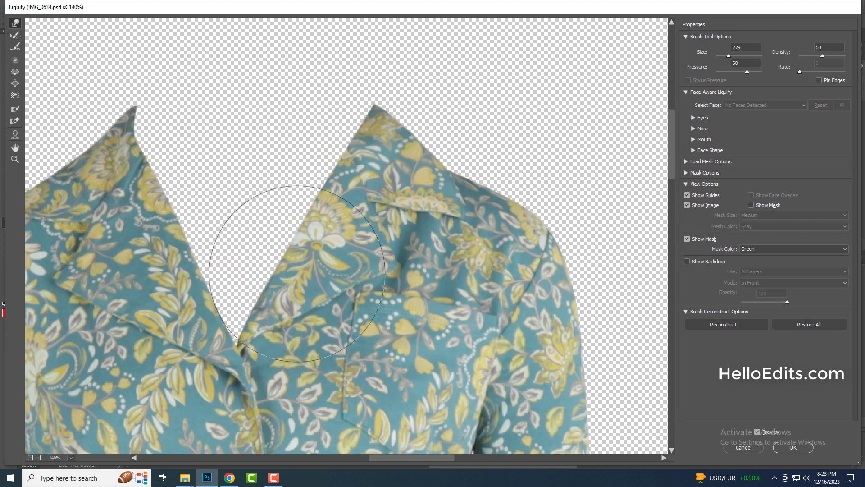
mouse_move(290, 216)
left_mouse_down()
mouse_move(315, 216)
mouse_move(293, 191)
left_mouse_up()
scroll(315, 180, "up", 2)
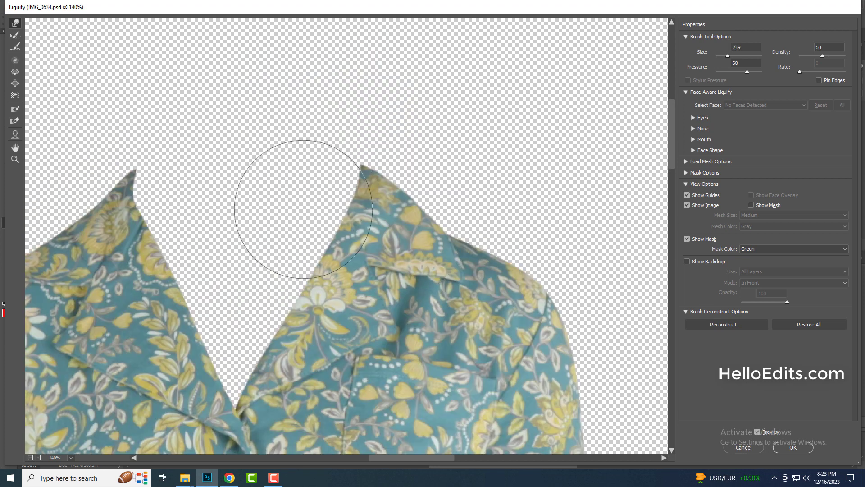
scroll(288, 257, "up", 3)
Apply Liquify, copy the dress to Layer 2, and flip its right half horizontally
key("Return")
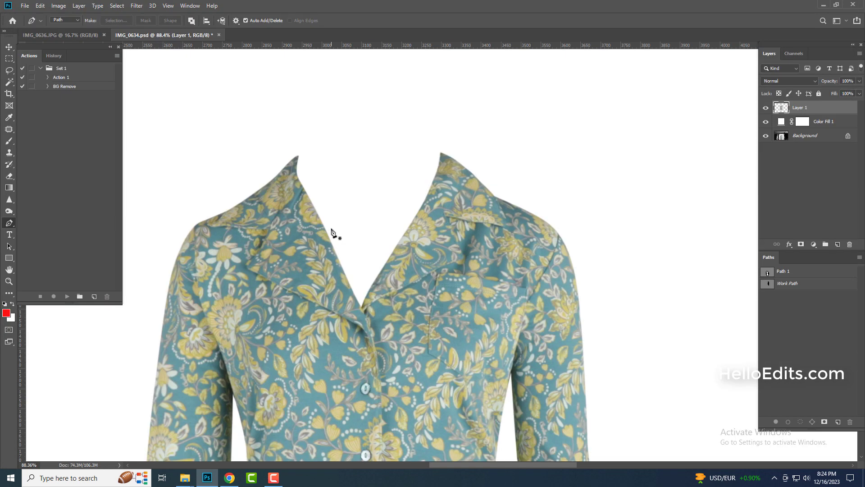
key("ctrl+0")
key("ctrl+j")
left_click_drag(331, 114, 418, 380)
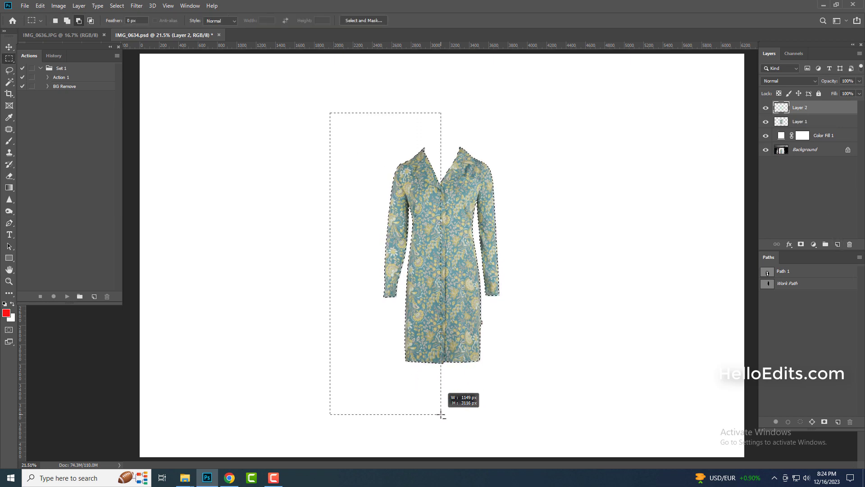
key("ctrl+t")
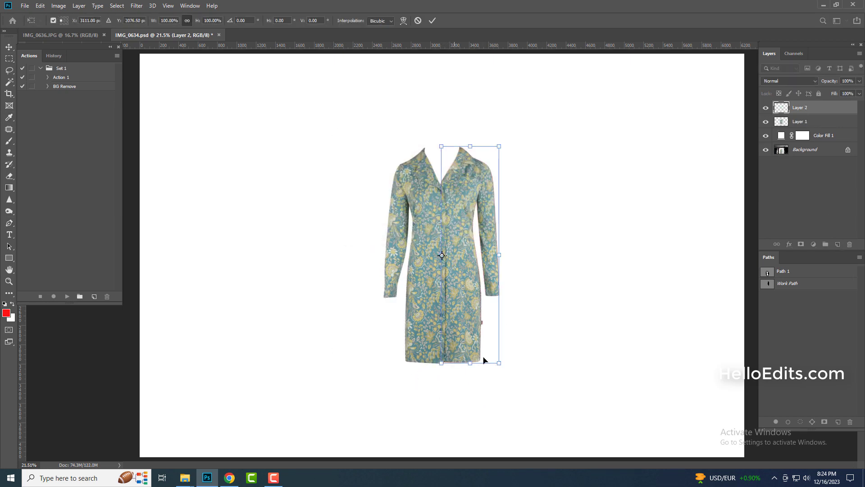
right_click(483, 360)
left_click(503, 371)
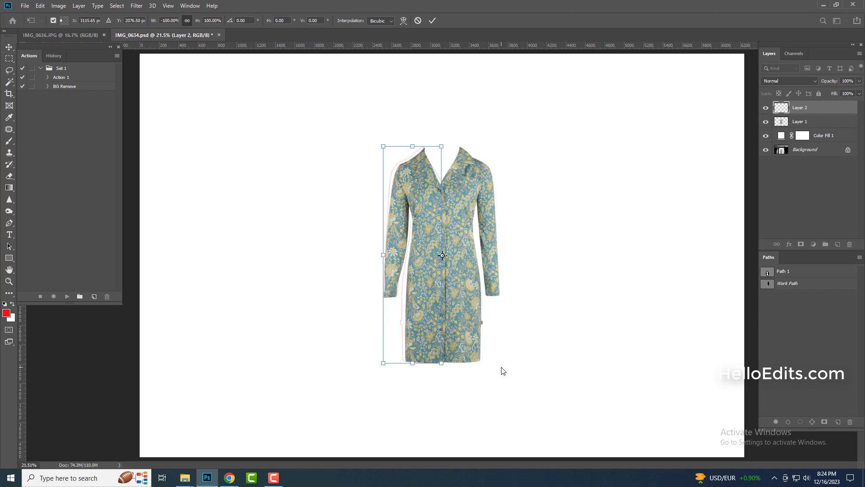
Open Liquify with Layer 2 as backdrop and warp the left shoulder to the guide
key("ctrl+shift+x")
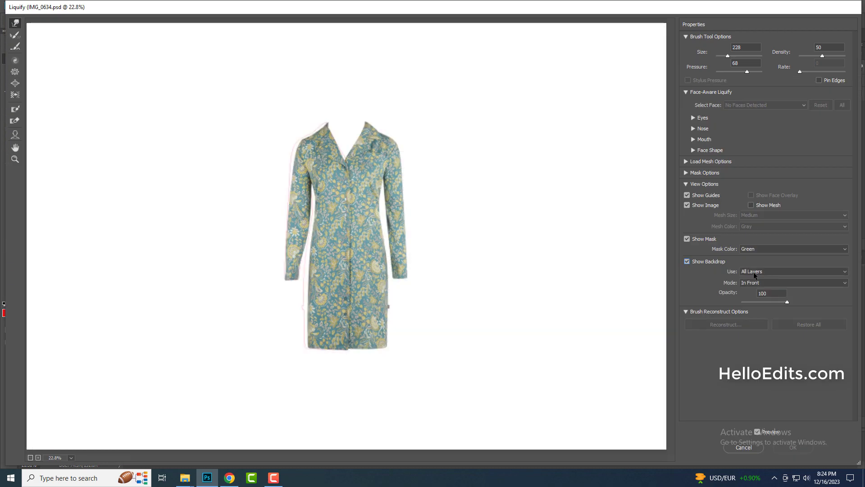
left_click(687, 261)
scroll(476, 240, "up", 3)
scroll(476, 240, "up", 2)
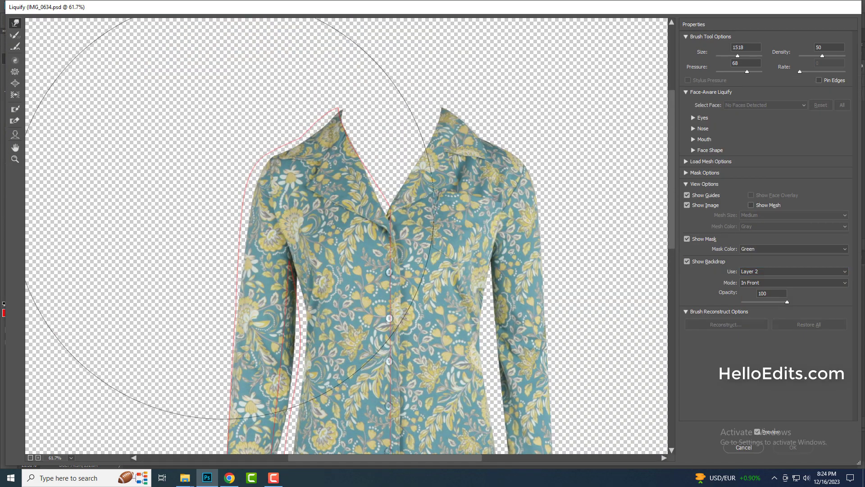
left_click_drag(90, 212, 116, 116)
left_click_drag(287, 68, 319, 178)
scroll(319, 178, "up", 3)
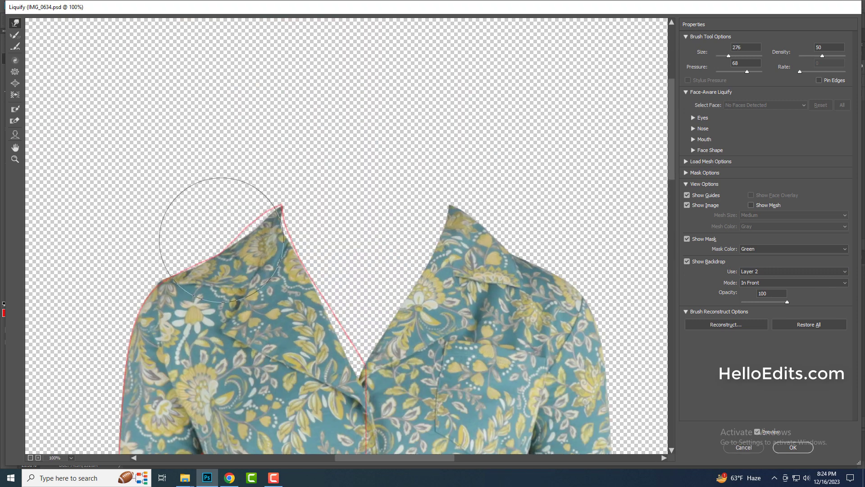
Reshape the left lapel to match the mirrored guide outline
left_click_drag(159, 213, 299, 151)
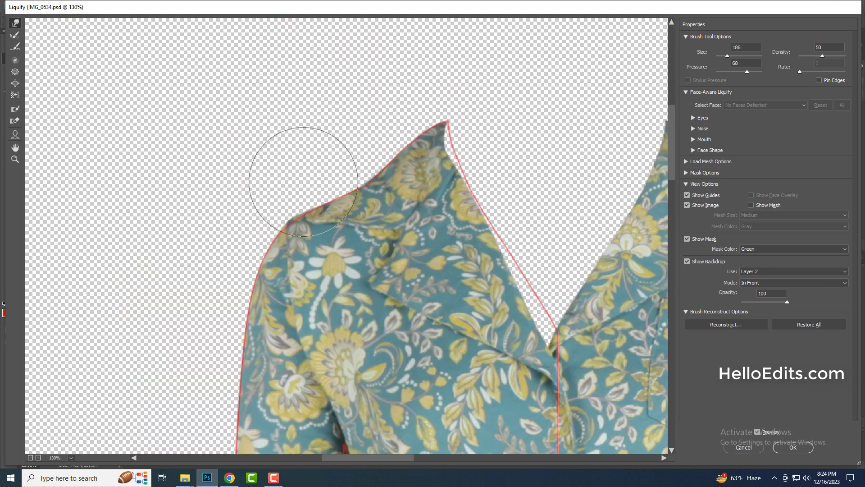
left_click_drag(235, 166, 95, 146)
left_click_drag(382, 316, 497, 331)
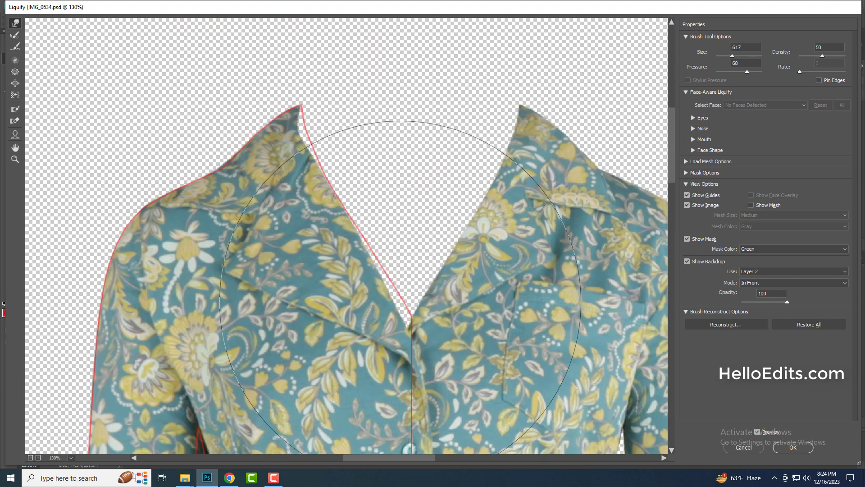
mouse_move(386, 128)
left_mouse_down()
mouse_move(324, 129)
mouse_move(334, 142)
mouse_move(295, 55)
left_mouse_up()
left_click_drag(397, 144, 451, 144)
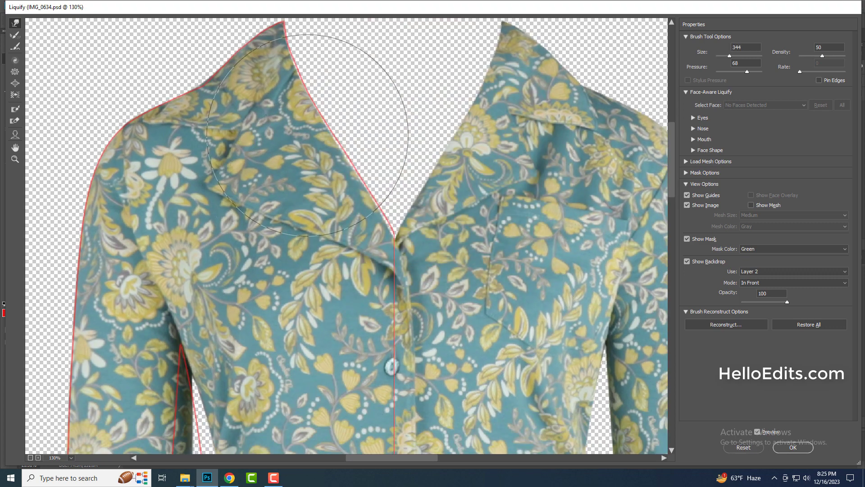
scroll(363, 225, "down", 5)
scroll(222, 338, "up", 5)
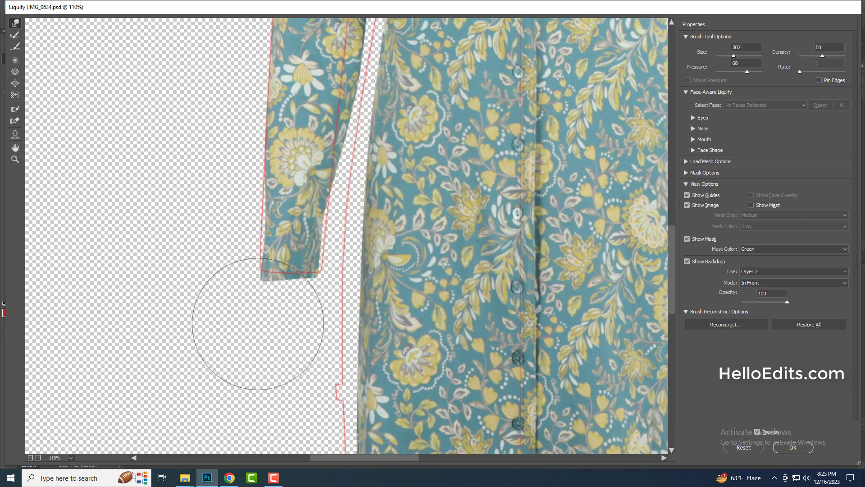
Push the left sleeve cuff up to meet the guide
left_click_drag(247, 330, 245, 320)
left_click_drag(338, 251, 303, 300)
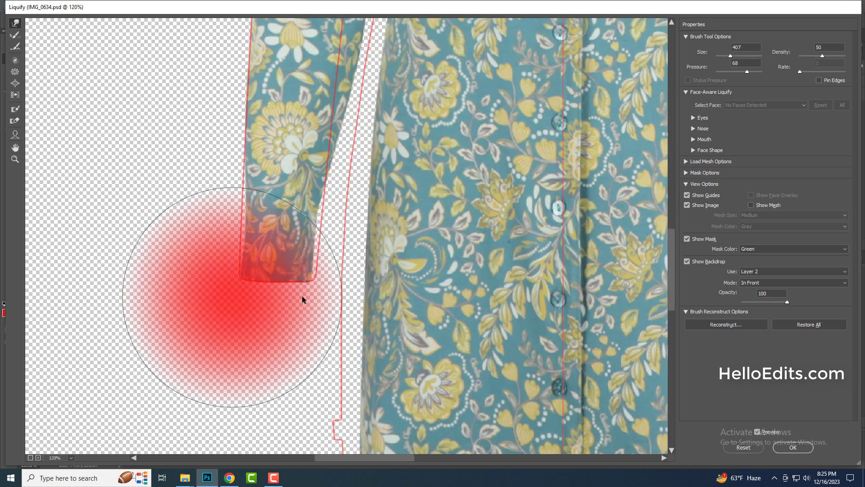
scroll(329, 204, "down", 6)
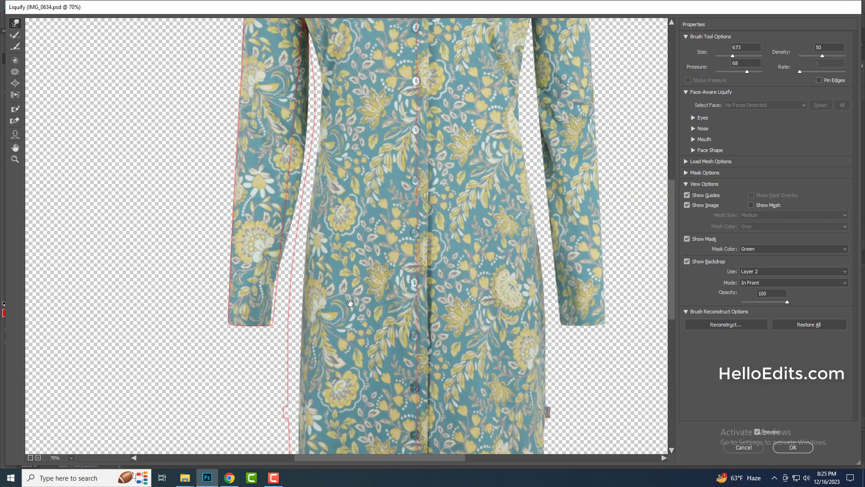
scroll(329, 205, "up", 3)
Freeze the dress's left edge, body, chest and left sleeve
key("f")
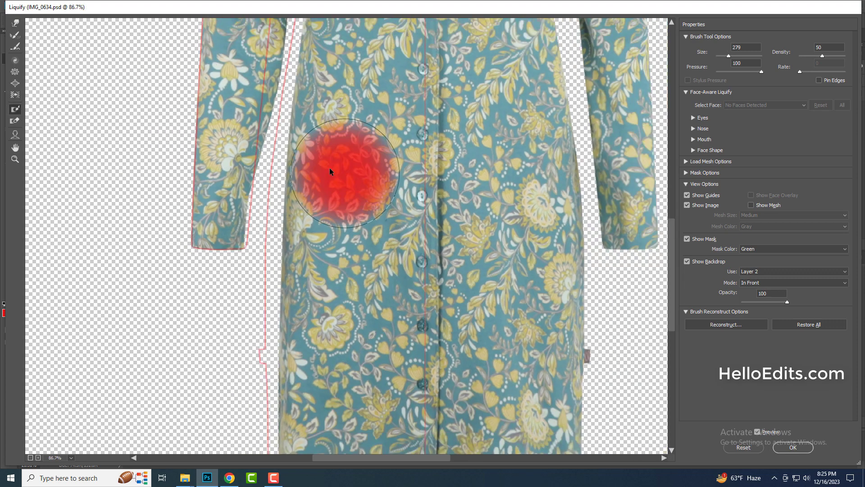
mouse_move(314, 68)
left_mouse_down()
mouse_move(306, 350)
mouse_move(293, 406)
left_mouse_up()
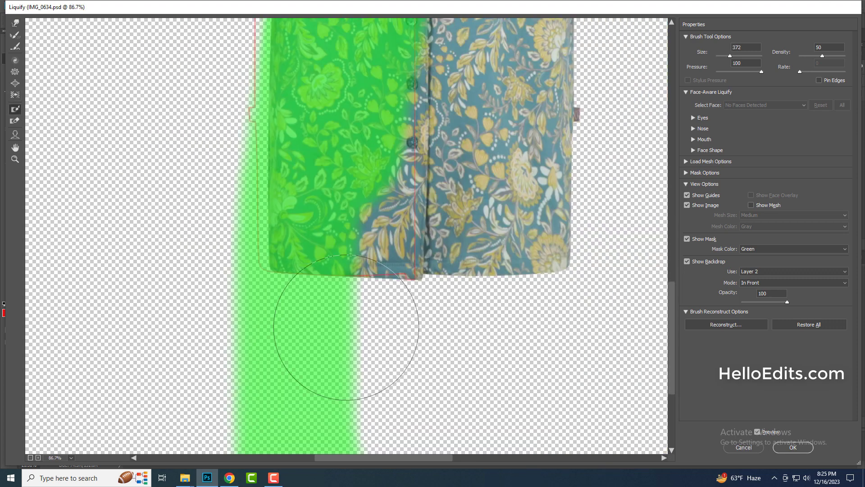
mouse_move(344, 329)
left_mouse_down()
mouse_move(407, 203)
mouse_move(408, 390)
left_mouse_up()
left_click_drag(347, 251, 301, 121)
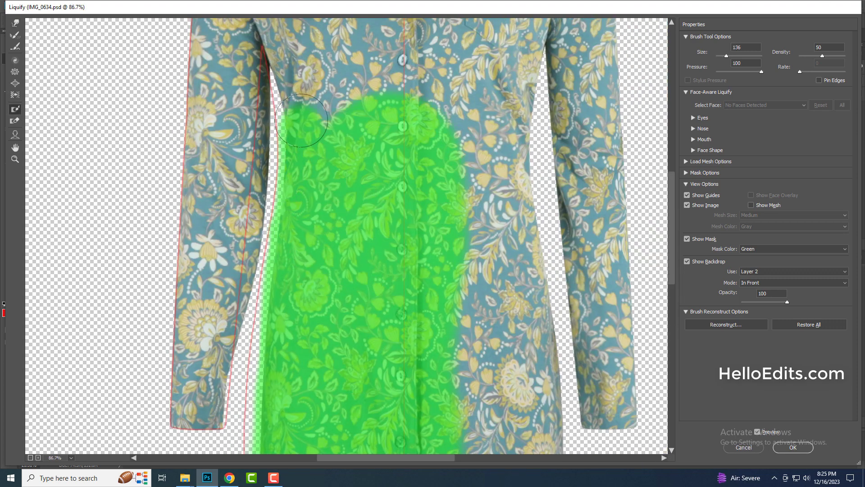
scroll(206, 143, "up", 2)
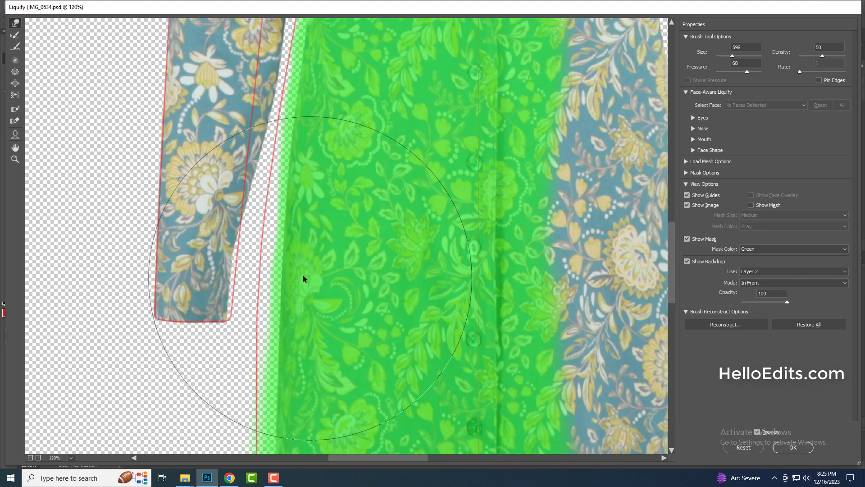
scroll(408, 217, "up", 4)
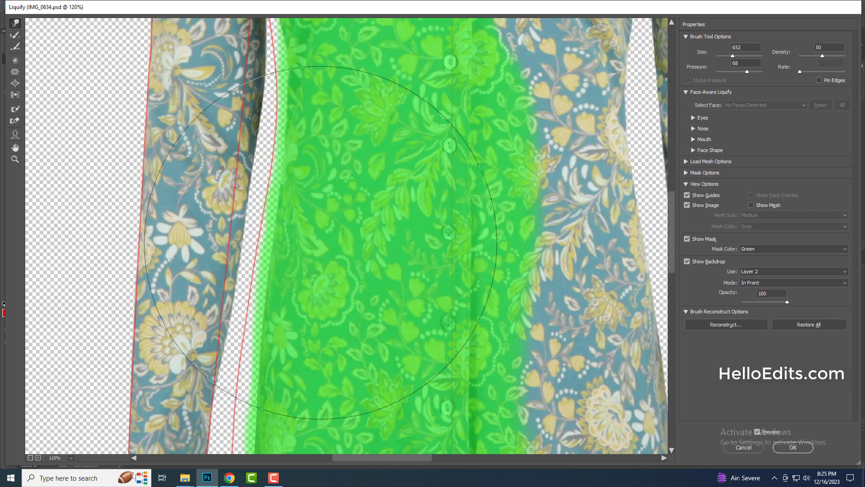
scroll(276, 308, "down", 3)
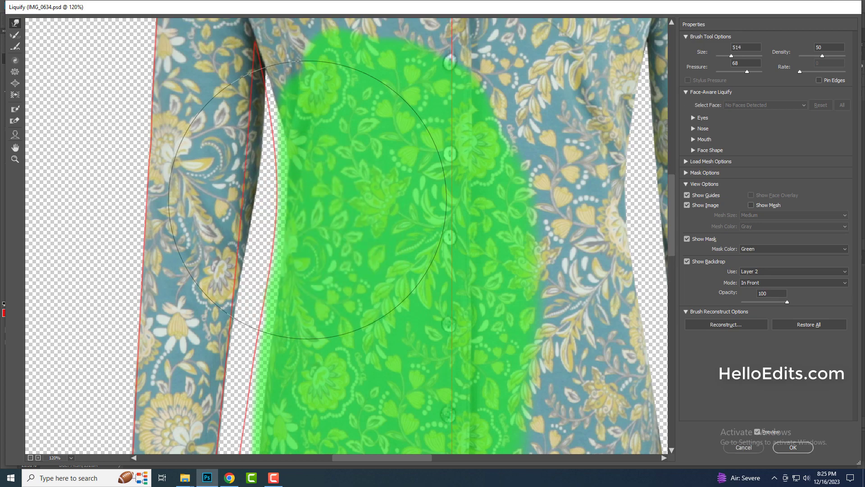
scroll(271, 347, "down", 2)
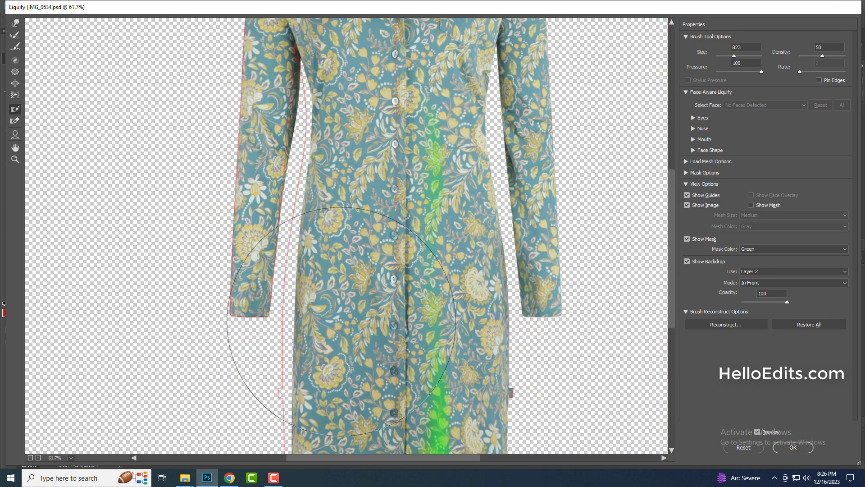
scroll(226, 359, "up", 1)
left_click_drag(227, 359, 242, 251)
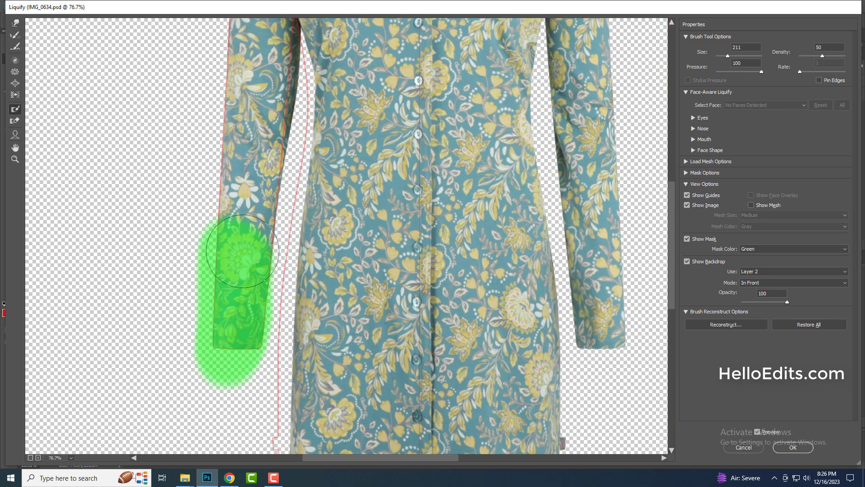
left_click_drag(251, 163, 246, 50)
scroll(245, 50, "down", 1)
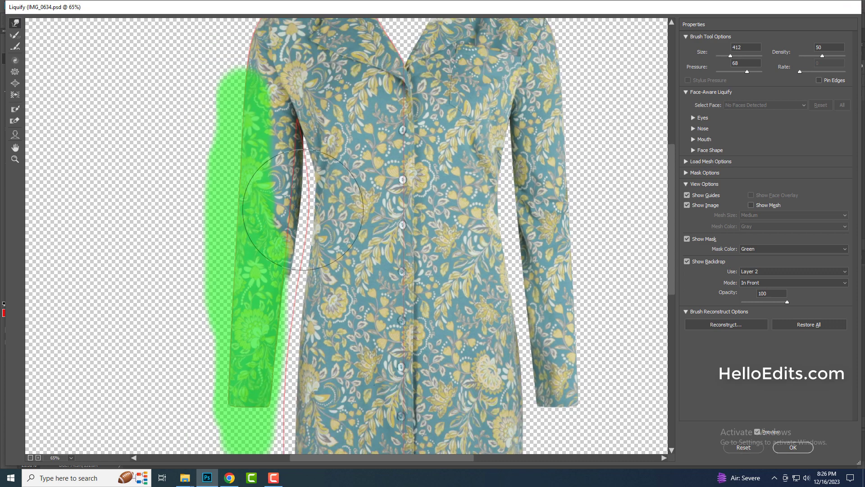
Forward Warp the upper left side edge of the dress
key("w")
key("bracketright")
key("bracketright")
key("bracketright")
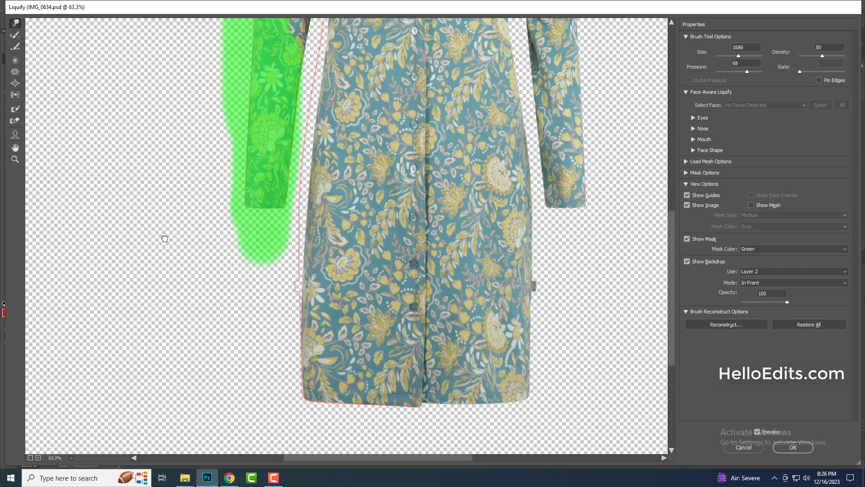
scroll(165, 198, "up", 3)
key("bracketleft")
key("bracketleft")
key("bracketleft")
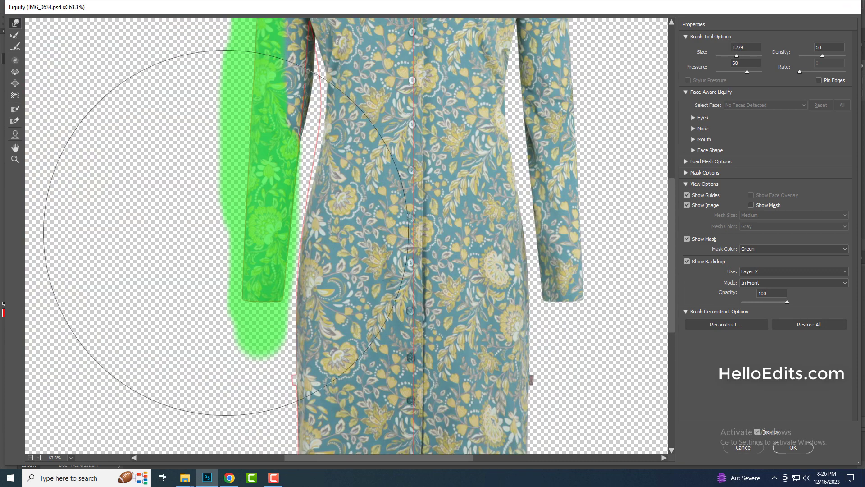
scroll(356, 218, "up", 3)
scroll(270, 388, "up", 2)
key("bracketleft")
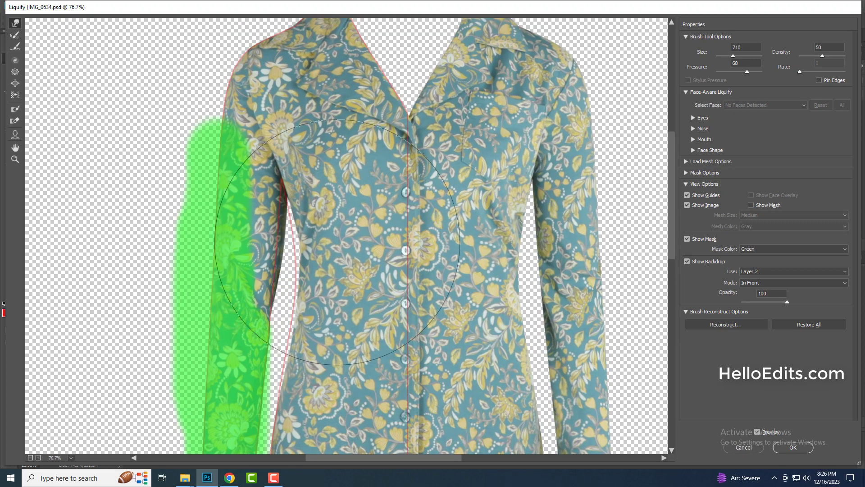
left_click_drag(303, 250, 300, 211)
key("bracketleft")
scroll(302, 189, "up", 2)
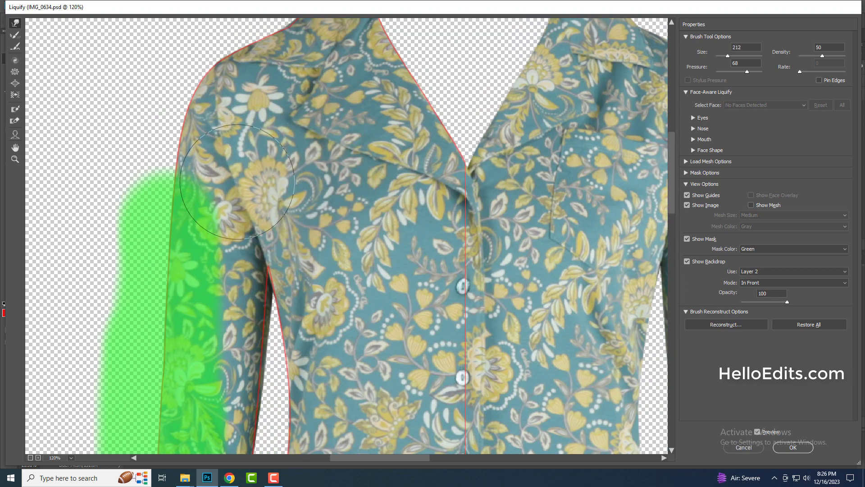
scroll(242, 147, "down", 3)
scroll(316, 253, "up", 2)
scroll(325, 275, "down", 1)
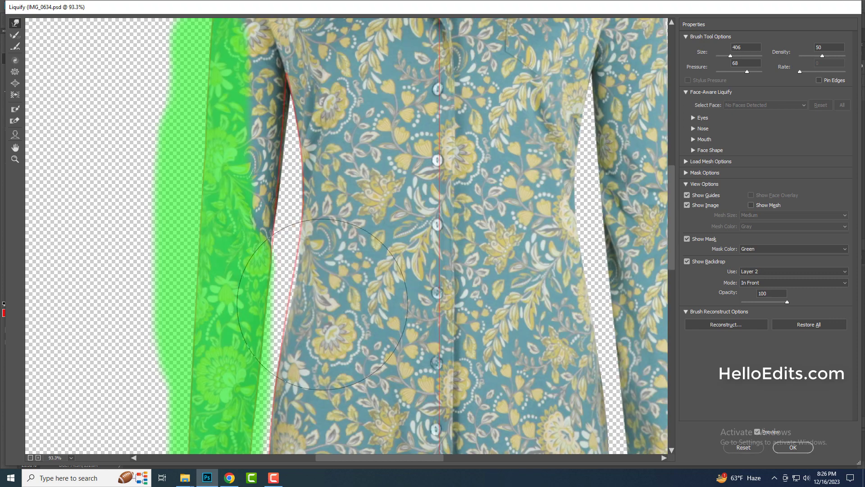
key("bracketright")
key("bracketright")
key("bracketright")
scroll(325, 274, "down", 1)
scroll(324, 275, "down", 1)
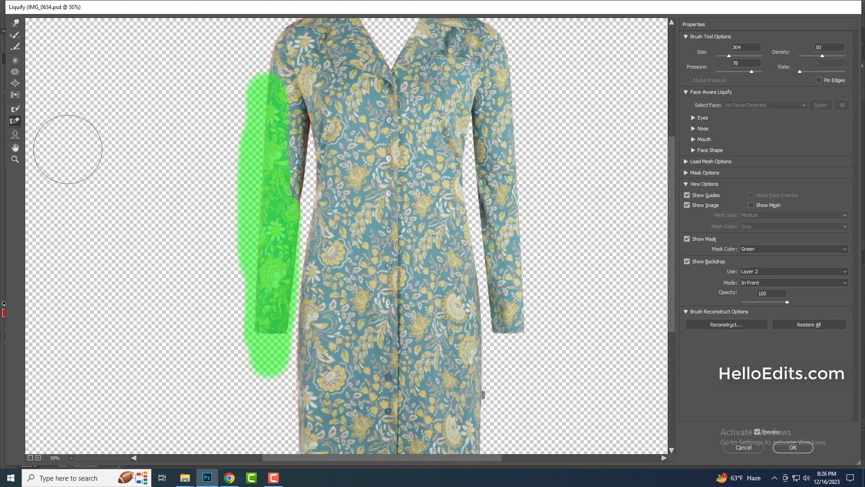
Thaw the left sleeve and freeze the left edge down past the hem
left_click_drag(266, 90, 270, 360)
scroll(341, 126, "up", 2)
key("bracketleft")
key("bracketleft")
key("bracketleft")
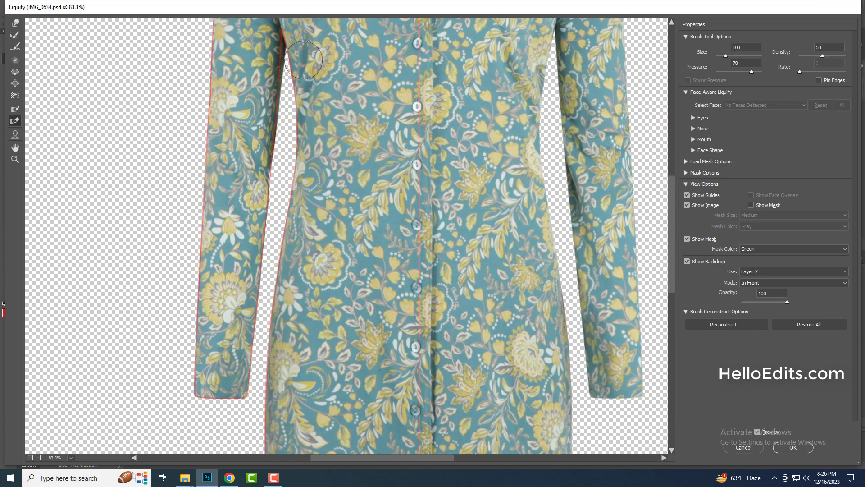
left_click_drag(306, 253, 277, 433)
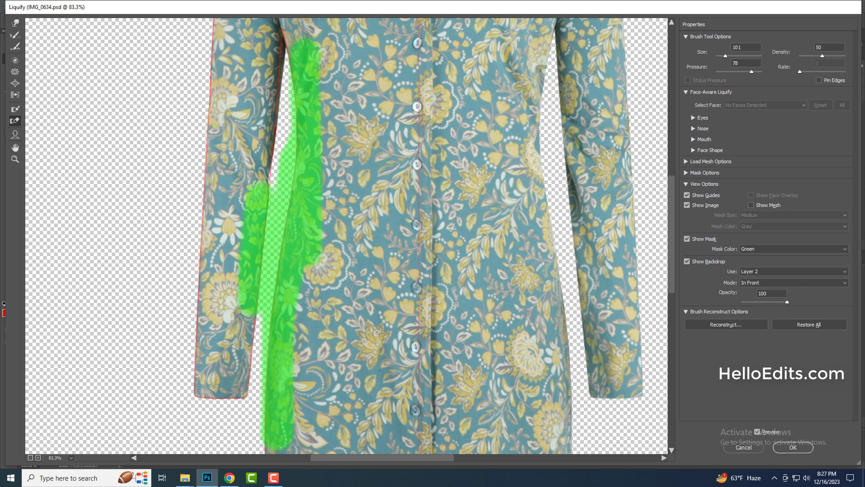
left_click_drag(256, 353, 280, 275)
scroll(293, 383, "down", 1)
key("bracketright")
key("bracketright")
key("bracketright")
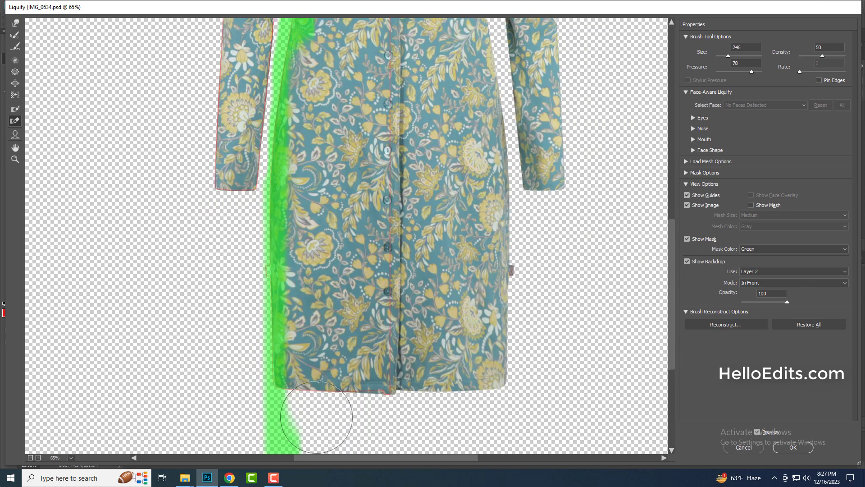
Extend the freeze mask up the left front panel toward the collar
left_click_drag(324, 428, 342, 135)
scroll(342, 135, "up", 5)
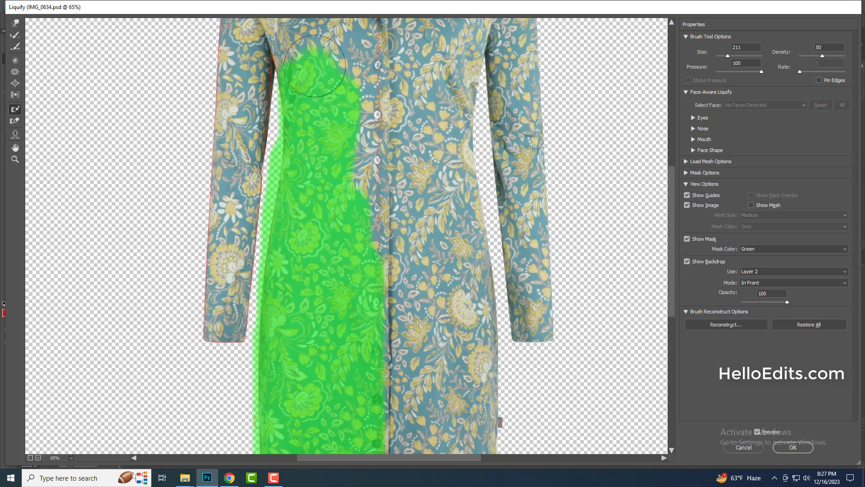
left_click_drag(315, 54, 370, 180)
scroll(370, 180, "down", 5)
scroll(369, 180, "up", 5)
key("w")
scroll(356, 203, "up", 5)
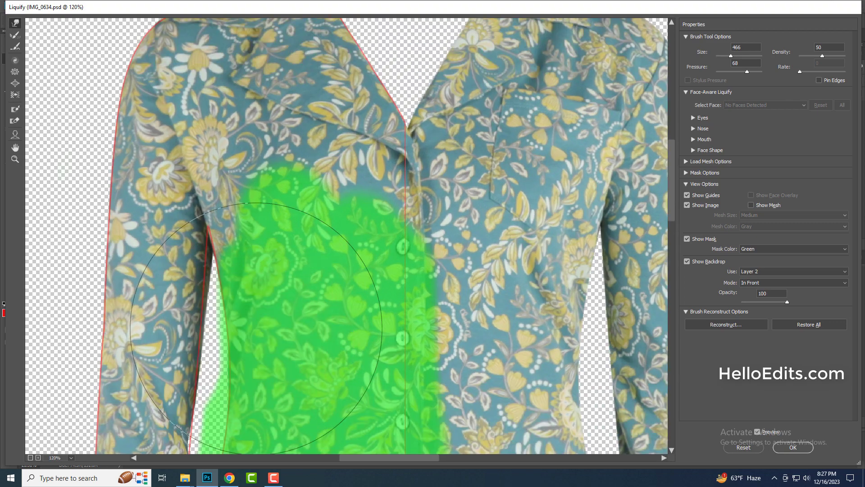
Apply the Liquify edits to the dress and pan up to the collar
scroll(275, 302, "down", 3)
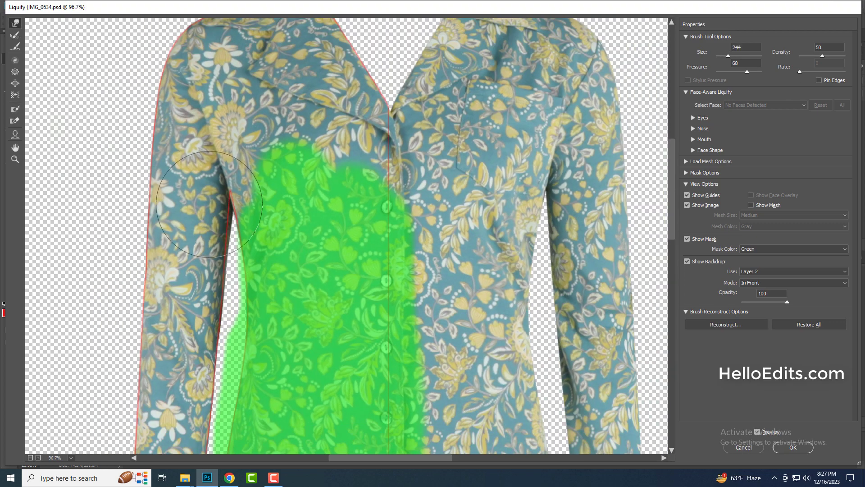
scroll(315, 271, "down", 2)
key("Return")
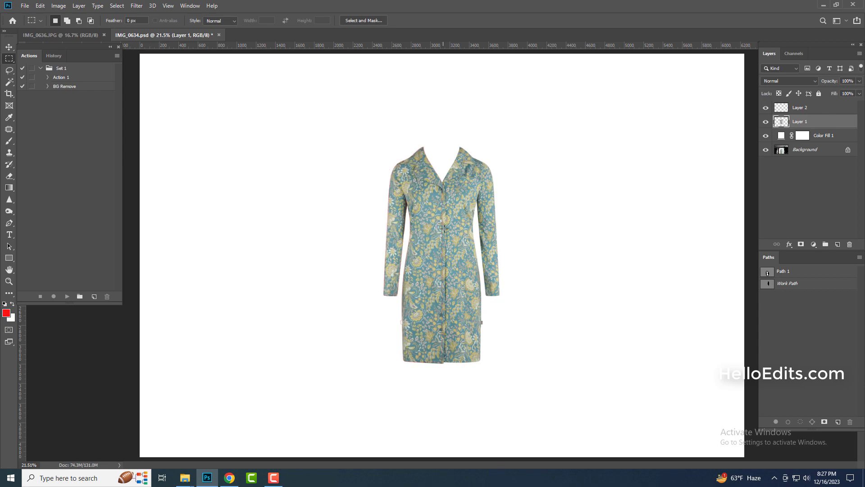
scroll(407, 315, "up", 4)
scroll(396, 316, "up", 3)
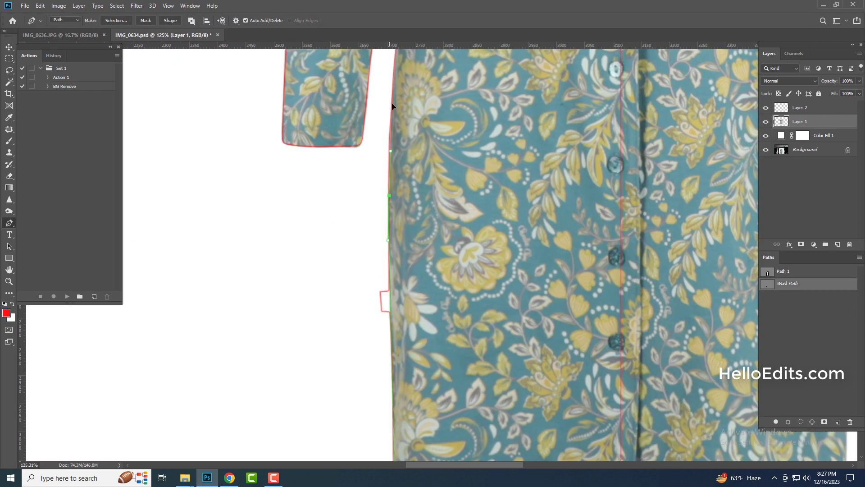
scroll(380, 245, "down", 2)
left_click_drag(391, 168, 377, 240)
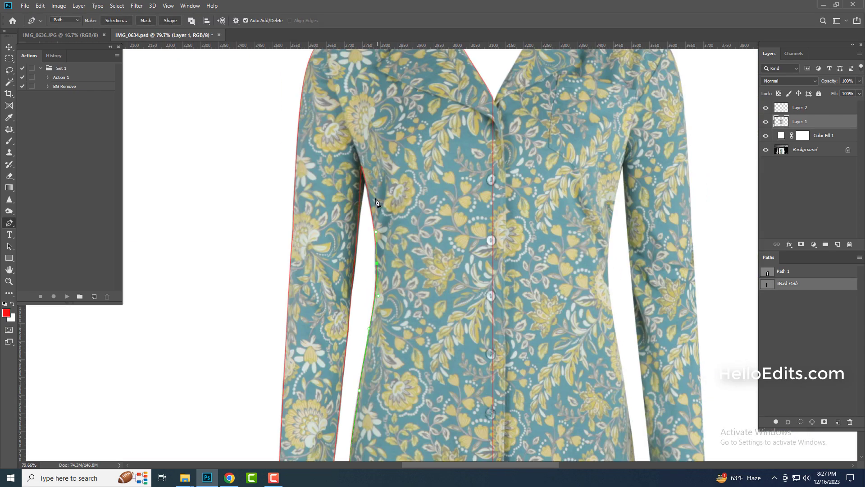
Delete Layer 2 by dragging it to the trash
scroll(378, 202, "up", 2)
scroll(356, 309, "down", 2)
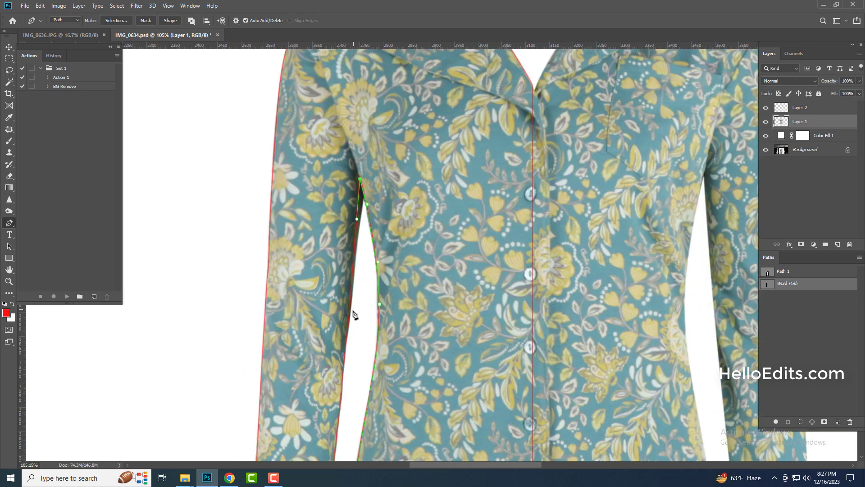
scroll(343, 384, "down", 2)
scroll(343, 383, "up", 4)
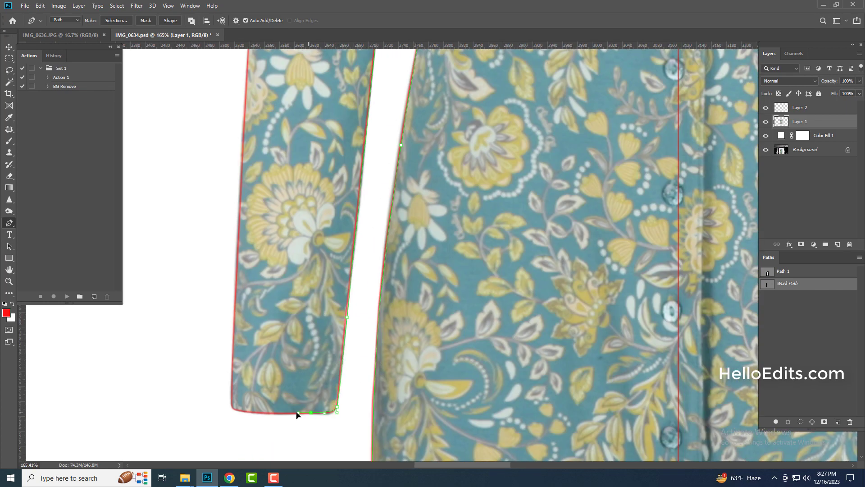
scroll(256, 176, "up", 3)
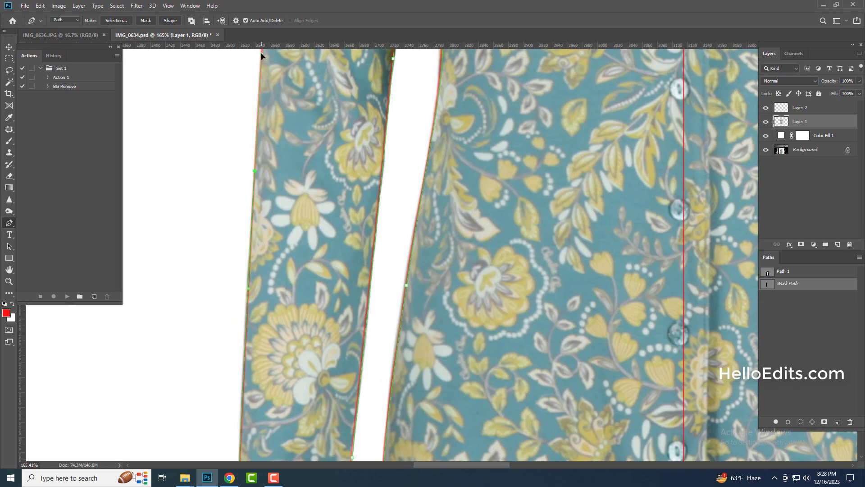
scroll(264, 135, "down", 2)
scroll(252, 180, "up", 3)
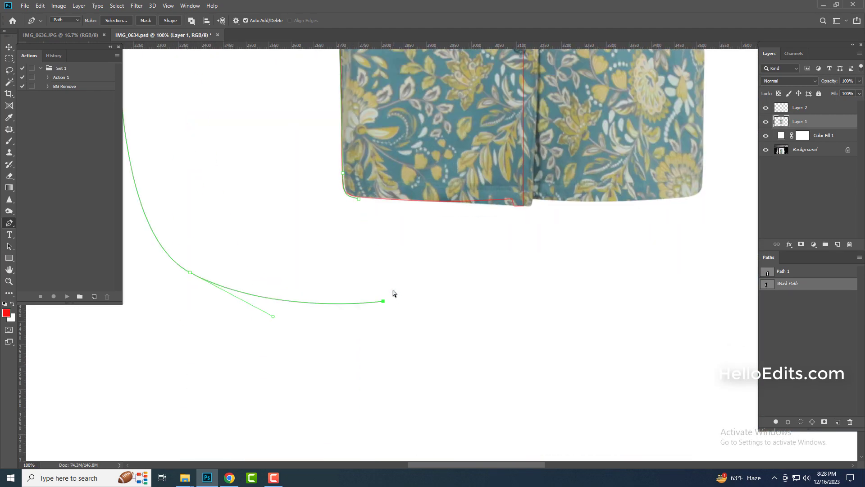
left_click_drag(800, 108, 855, 239)
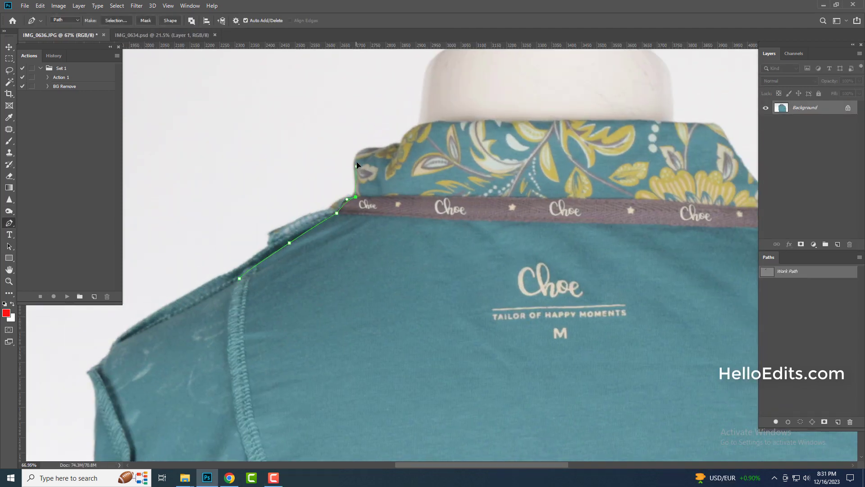
Add a curved pen anchor at the collar edge of the back-view photo
left_click_drag(388, 148, 426, 142)
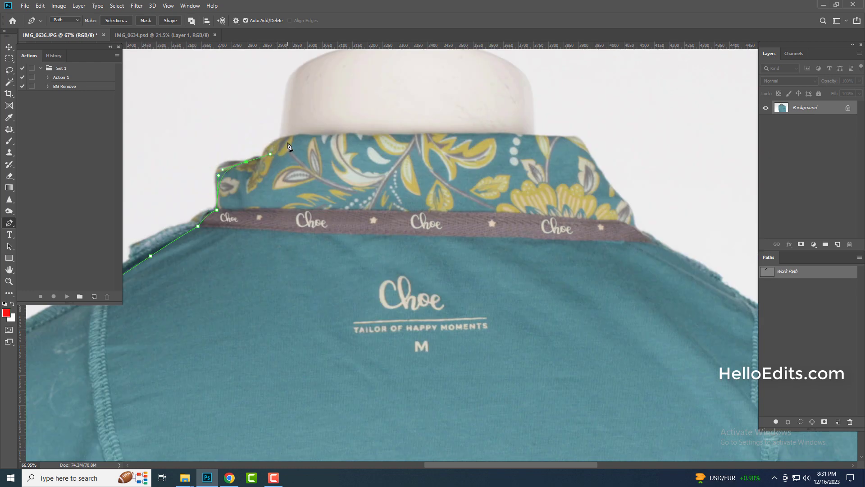
scroll(642, 233, "down", 2)
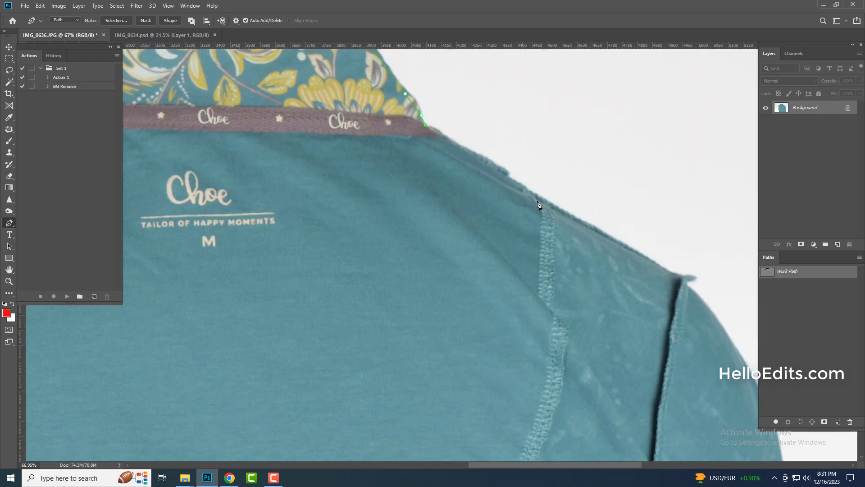
scroll(538, 201, "down", 2)
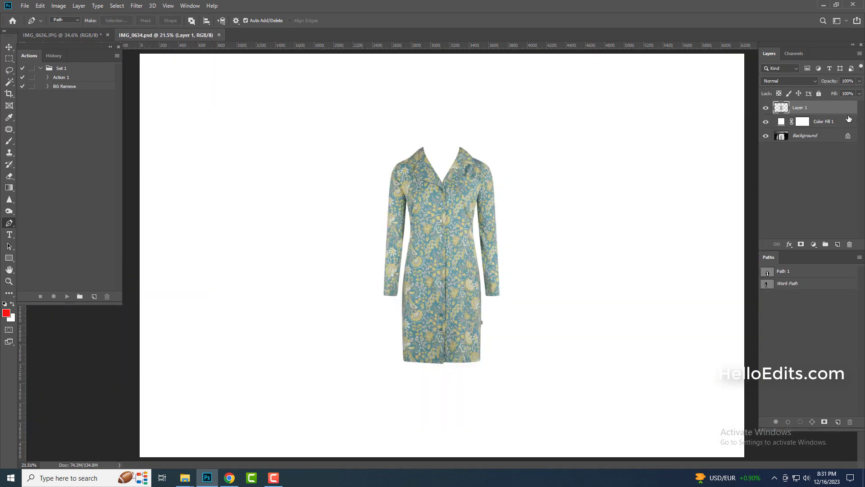
Paste the back-neck piece, scale it to about 24.69% and set it inside the neckline
key("ctrl+v")
key("ctrl+t")
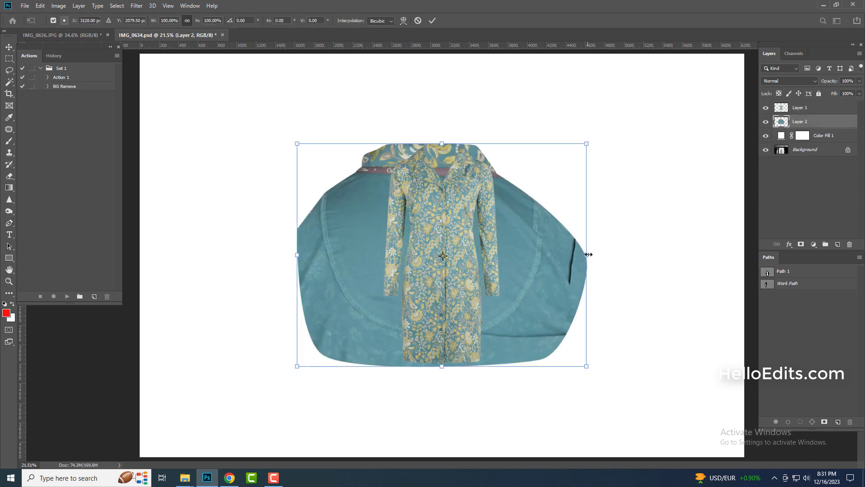
left_click_drag(589, 367, 451, 266)
scroll(450, 235, "up", 3)
left_click_drag(450, 209, 397, 258)
left_click_drag(484, 263, 512, 246)
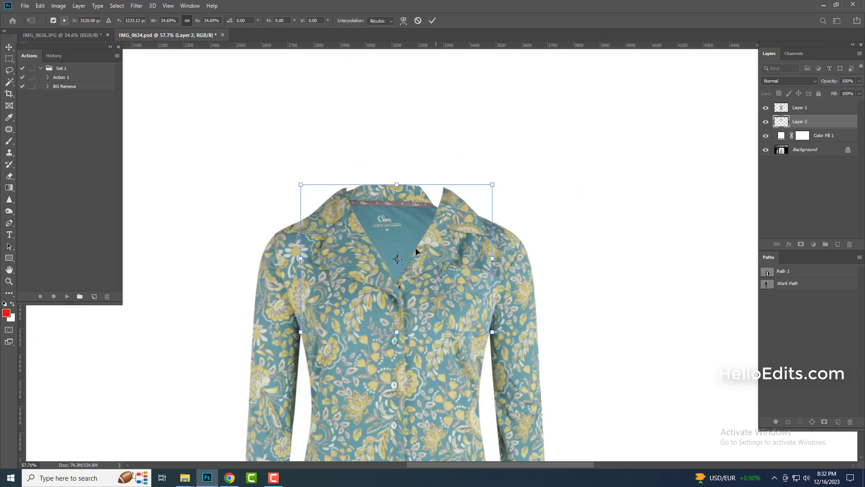
key("Return")
key("ctrl+0")
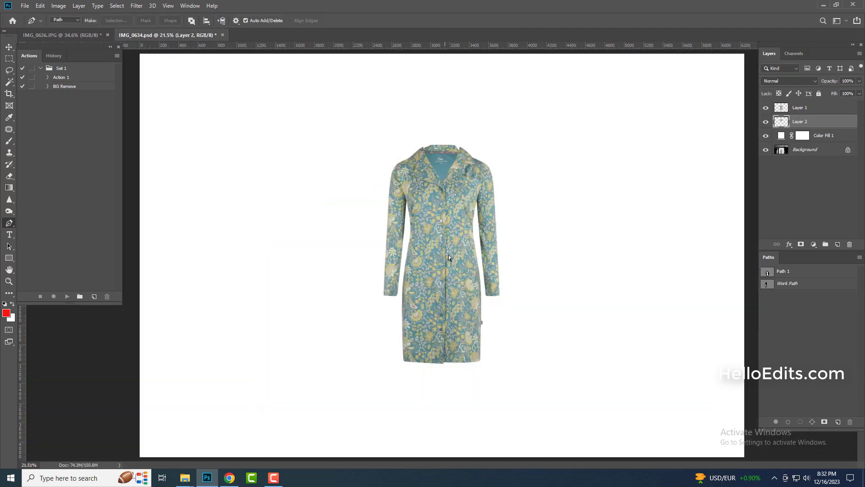
Open Liquify with Layer 1 shown in front as the backdrop
key("ctrl+shift+x")
key("ctrl+plus")
key("ctrl+plus")
key("ctrl+plus")
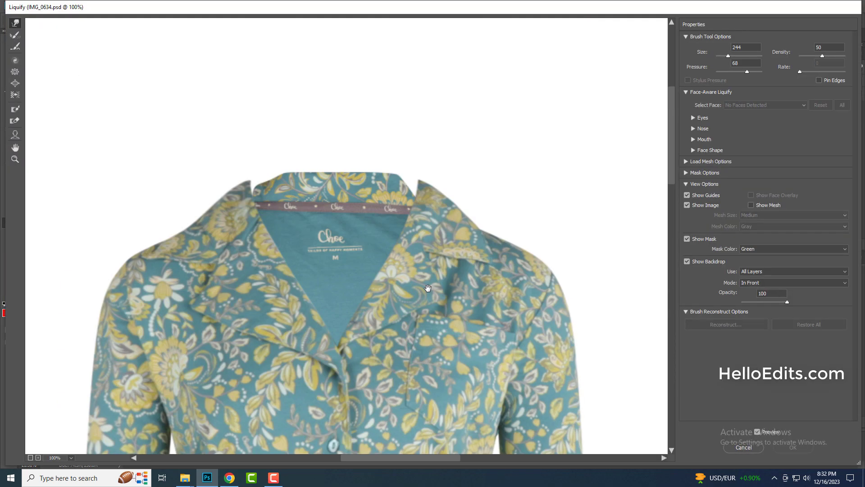
left_click(793, 272)
left_click(748, 307)
key("ctrl+plus")
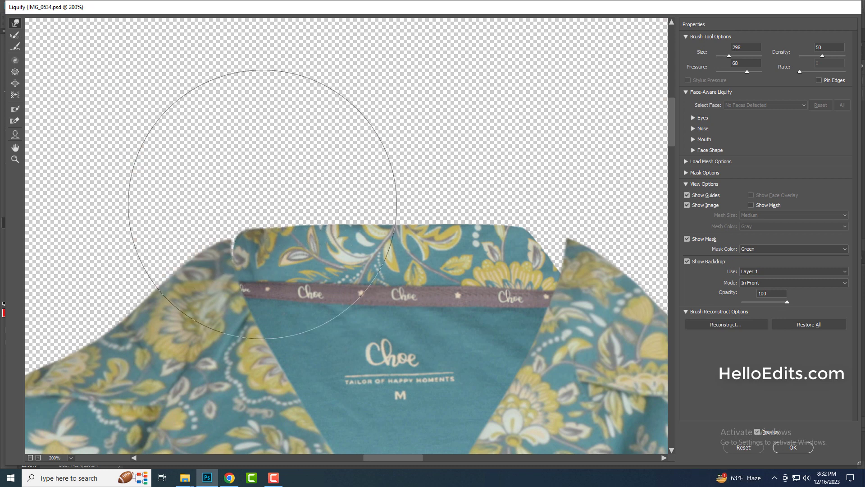
Size the Forward Warp brush and navigate to the collar's top edge
scroll(316, 77, "right", 2)
key("bracketright")
key("bracketright")
key("bracketright")
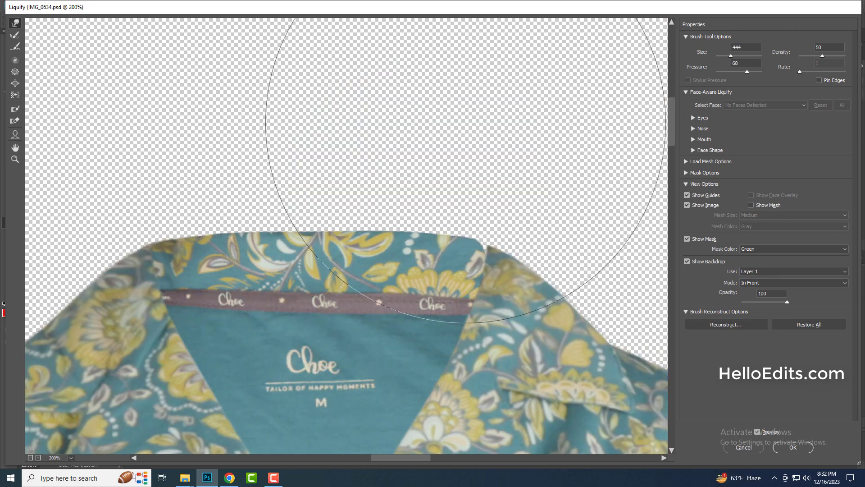
key("bracketleft")
key("bracketleft")
key("bracketleft")
key("bracketright")
key("bracketright")
scroll(149, 224, "down", 3)
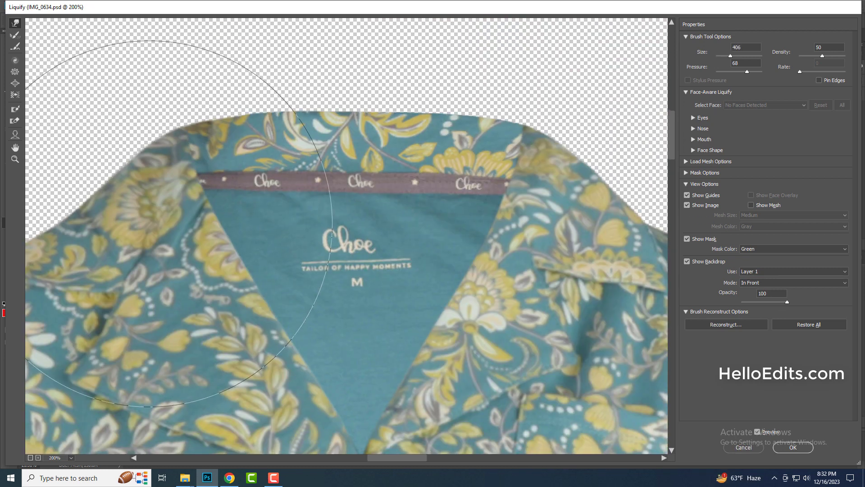
key("bracketleft")
key("bracketleft")
key("bracketleft")
scroll(328, 97, "up", 2)
scroll(329, 97, "left", 1)
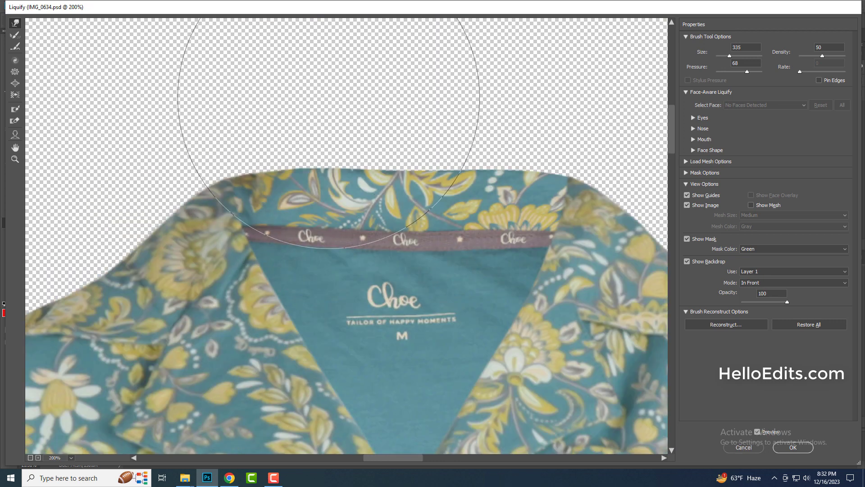
scroll(367, 88, "right", 2)
scroll(464, 88, "right", 2)
scroll(464, 89, "up", 1)
key("bracketleft")
key("bracketleft")
key("bracketleft")
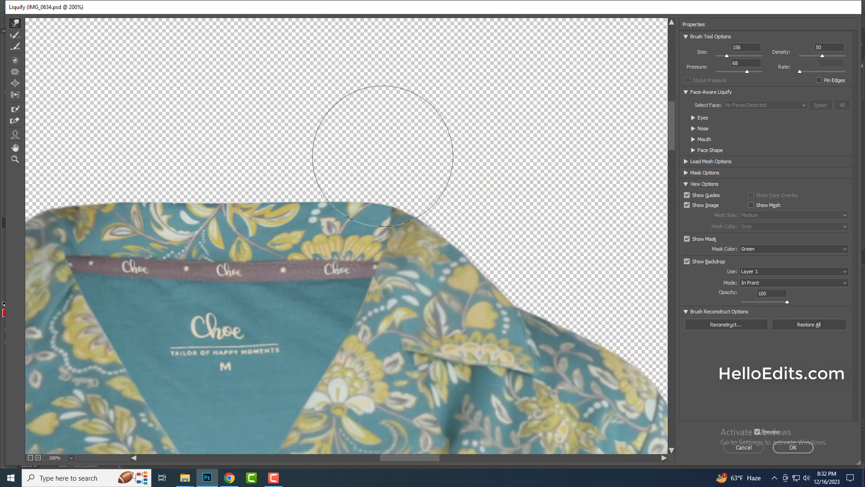
scroll(228, 107, "left", 2)
Warp the shoulders so the collar's top edge curves smoothly, then apply Liquify
right_click(278, 130, "alt")
key("ctrl+minus")
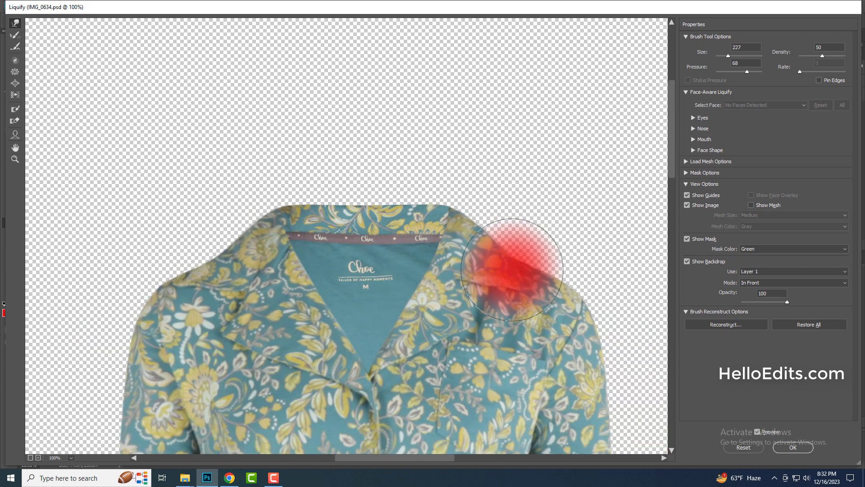
key("ctrl+plus")
key("bracketleft")
key("bracketleft")
key("bracketleft")
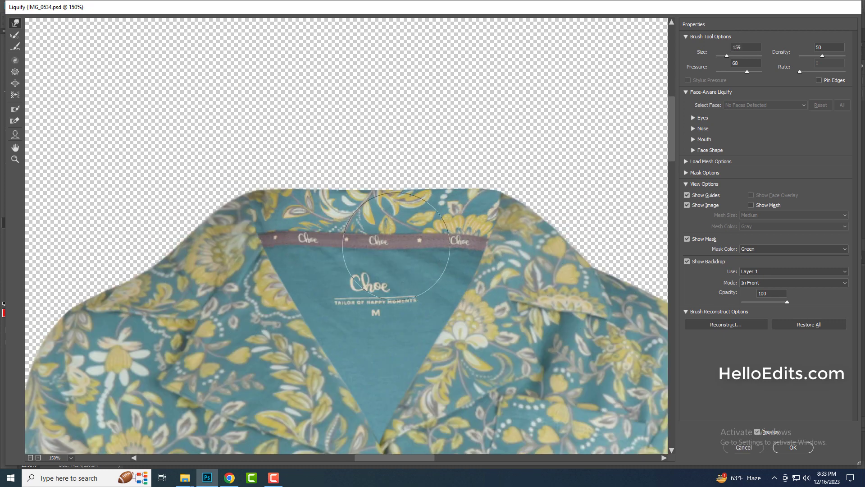
right_click(292, 258, "alt")
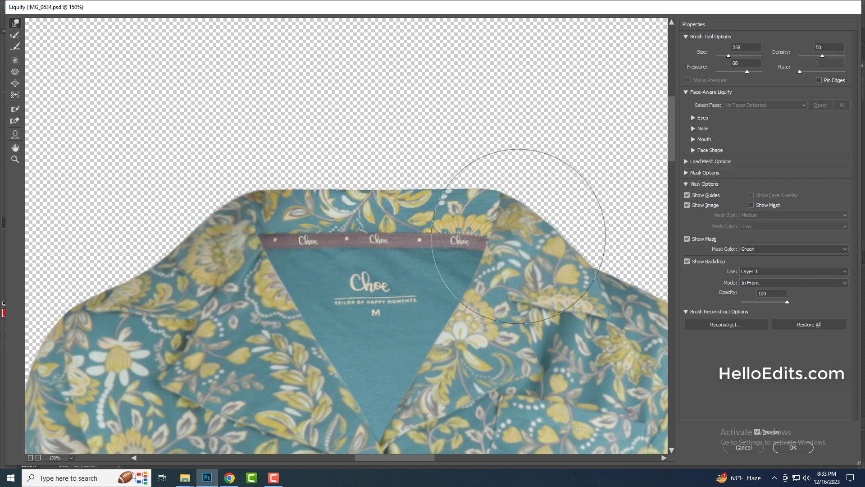
key("ctrl+minus")
right_click(270, 221, "alt")
key("ctrl+minus")
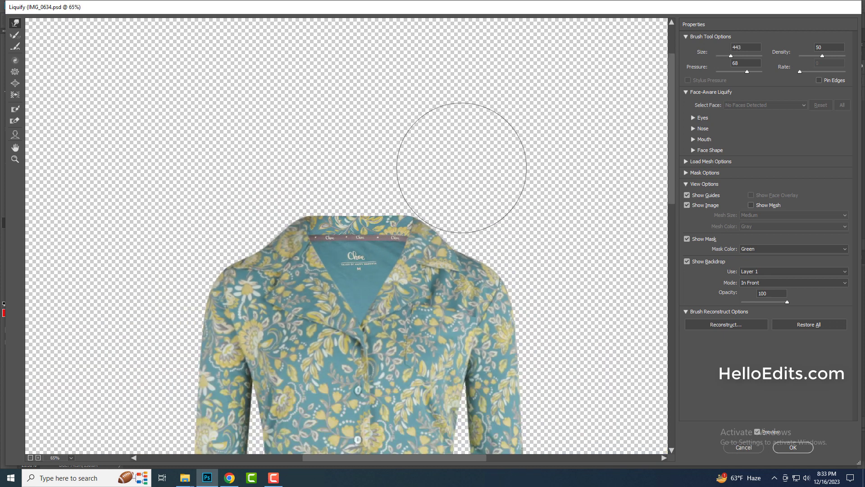
key("ctrl+minus")
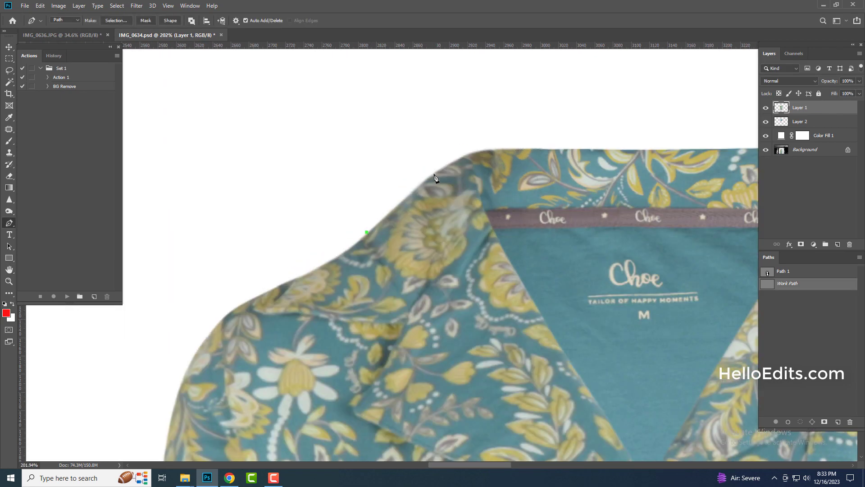
Turn the traced collar path into a selection
left_click_drag(534, 152, 419, 170)
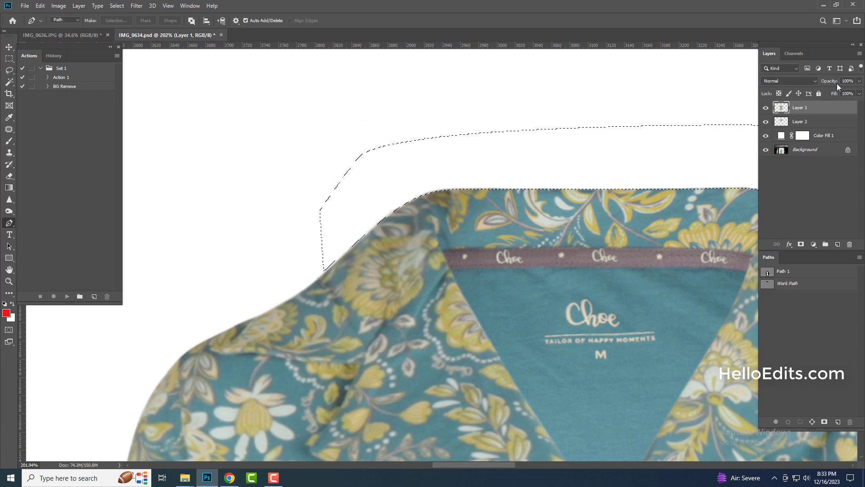
key("alt+bracketleft")
scroll(386, 188, "down", 3, "alt")
Erase the excess at the collar corner with a slightly larger Eraser at 40% opacity
key("e")
scroll(513, 155, "up", 1, "alt")
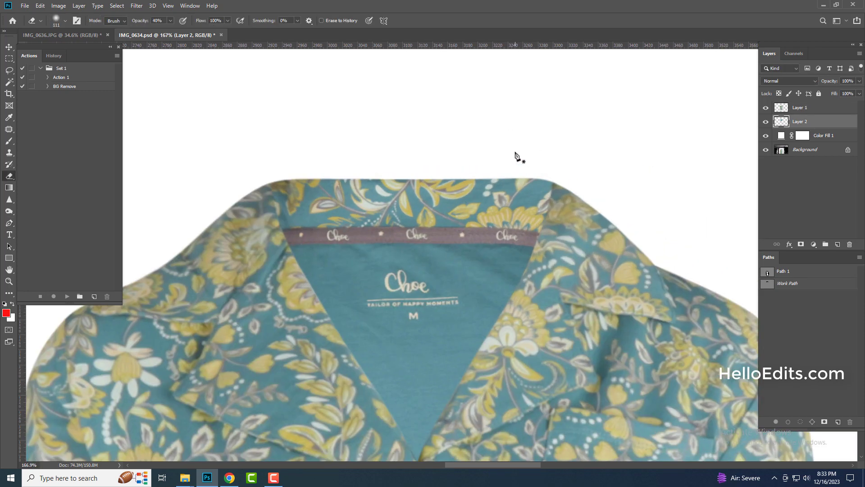
key("alt+bracketright")
scroll(518, 166, "up", 2, "alt")
scroll(531, 183, "up", 2, "alt")
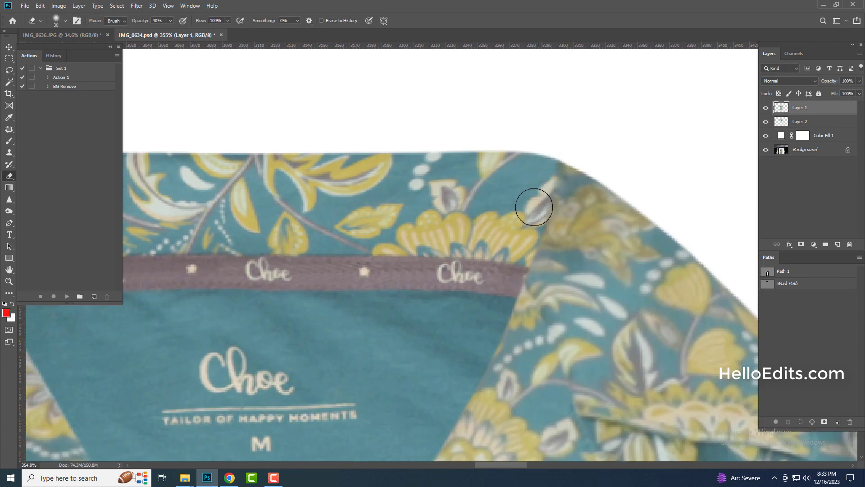
key("bracketright")
scroll(483, 88, "down", 5, "alt")
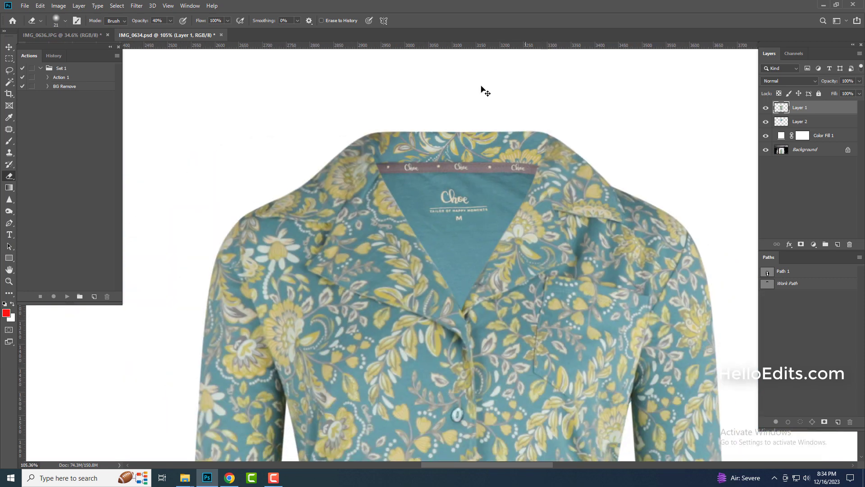
scroll(550, 133, "up", 2, "alt")
scroll(516, 94, "down", 1, "alt")
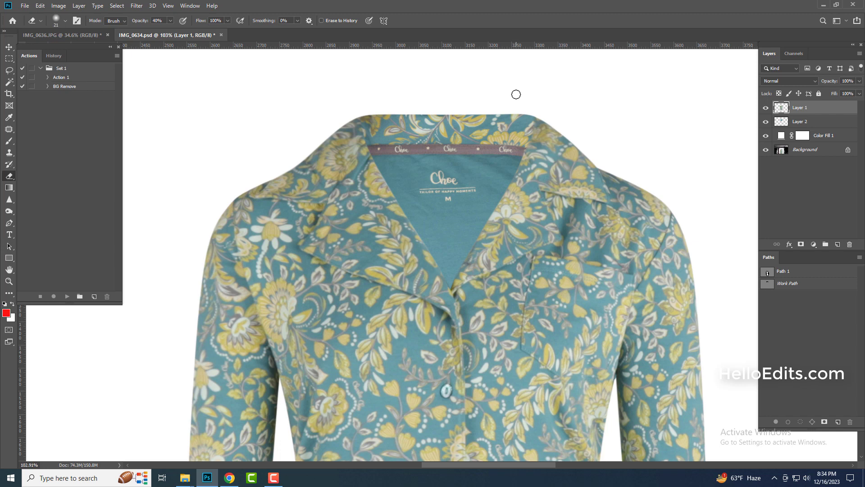
Add a Drop Shadow layer style to Layer 1
key("ctrl+minus")
key("ctrl+plus")
key("ctrl+minus")
key("ctrl+0")
double_click(840, 110)
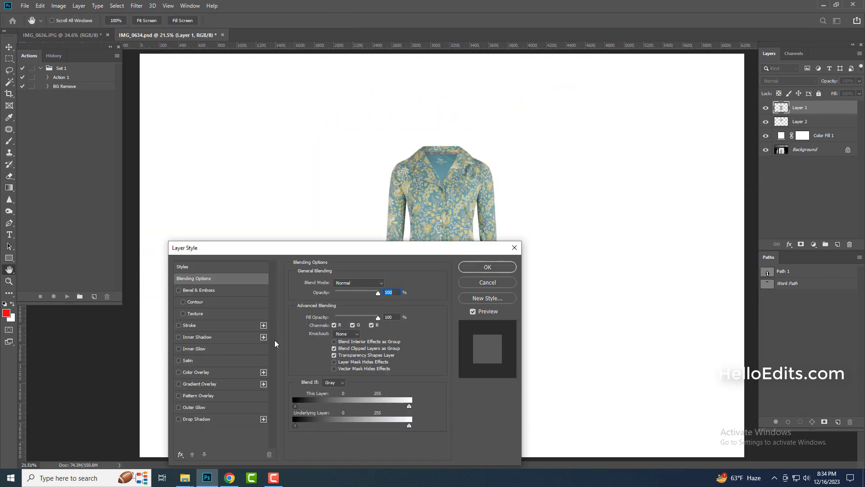
left_click(196, 418)
left_click(487, 266)
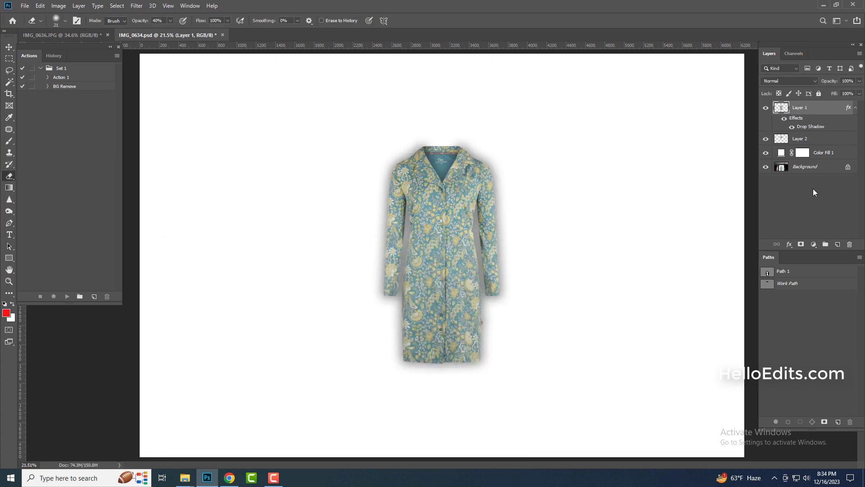
Split the drop shadow onto its own layer and clean it away around the collar
right_click(810, 126)
left_click(820, 269)
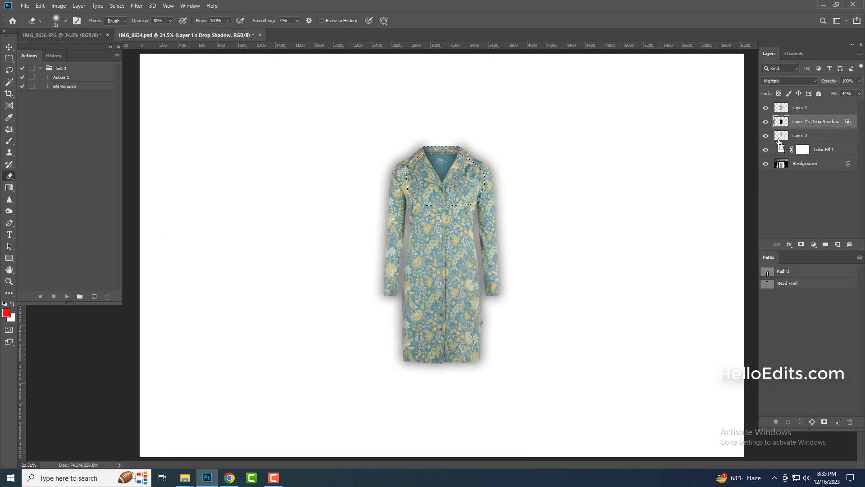
scroll(480, 142, "up", 1)
scroll(480, 141, "up", 5)
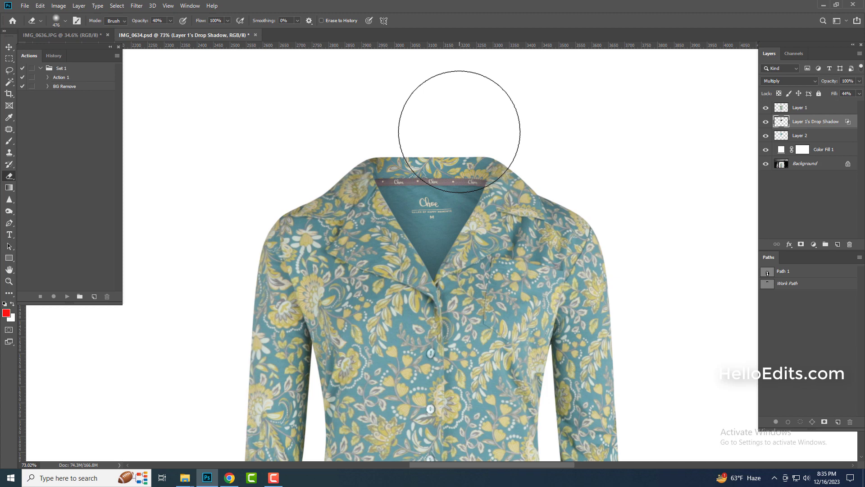
scroll(309, 165, "down", 3)
scroll(539, 162, "down", 3)
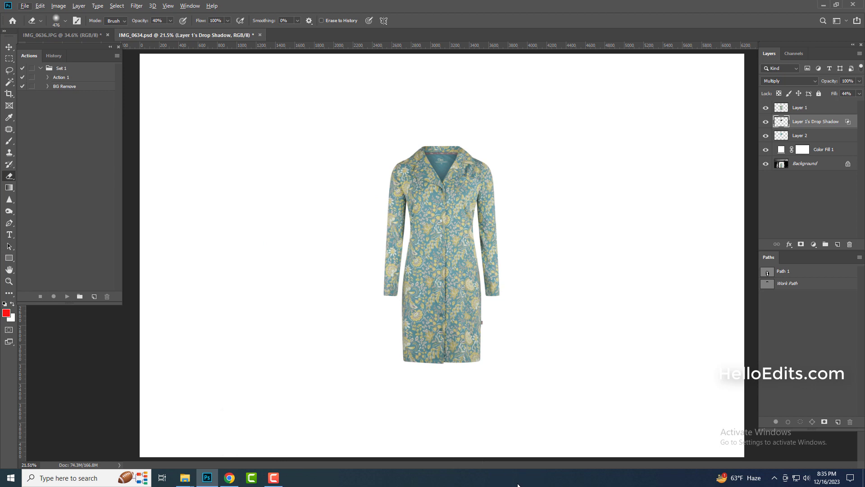
scroll(428, 397, "up", 1)
Group the coat, shadow and label layers into Group 1
left_click(794, 137, "shift")
key("ctrl+g")
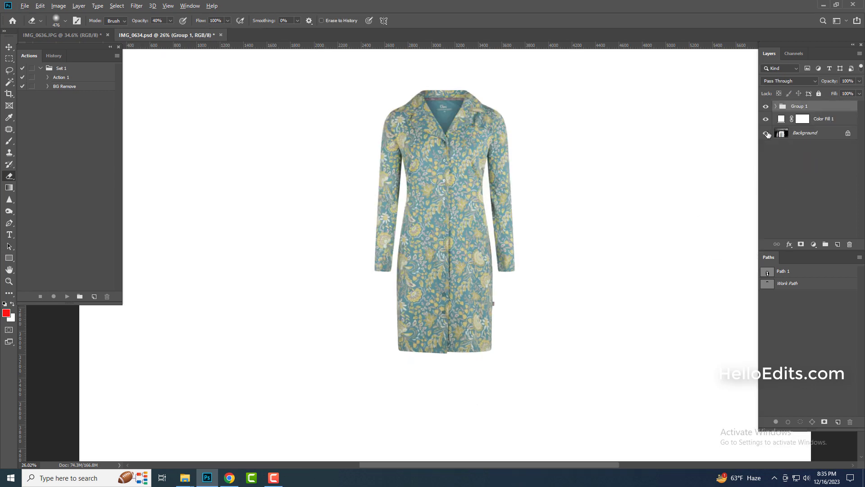
scroll(414, 177, "up", 2)
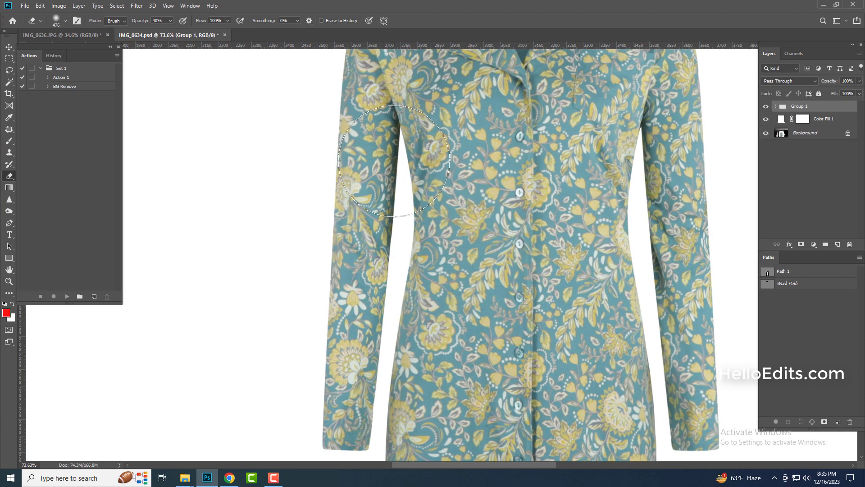
scroll(389, 204, "up", 1)
scroll(490, 158, "up", 2)
Dodge the left sleeve's inner edge on Layer 1 at Midtones, 5% exposure
key("ctrl+r")
left_click(776, 106)
left_click(806, 119)
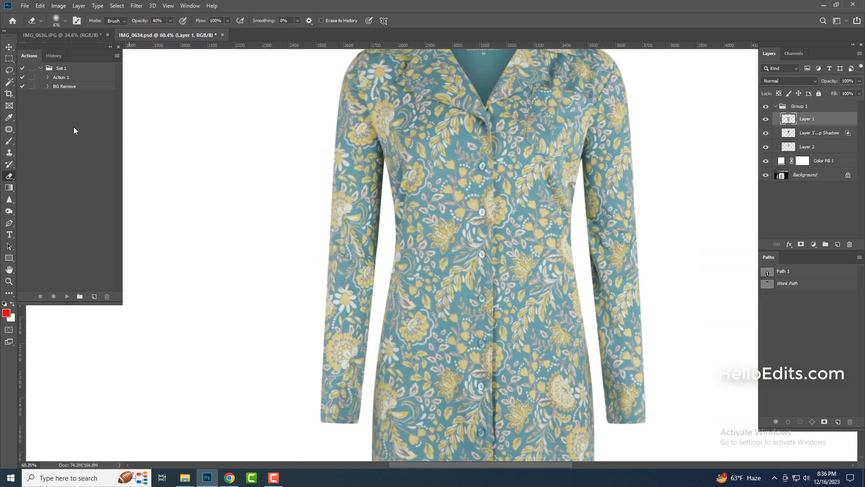
right_click(9, 211)
left_click(32, 211)
scroll(310, 199, "up", 2)
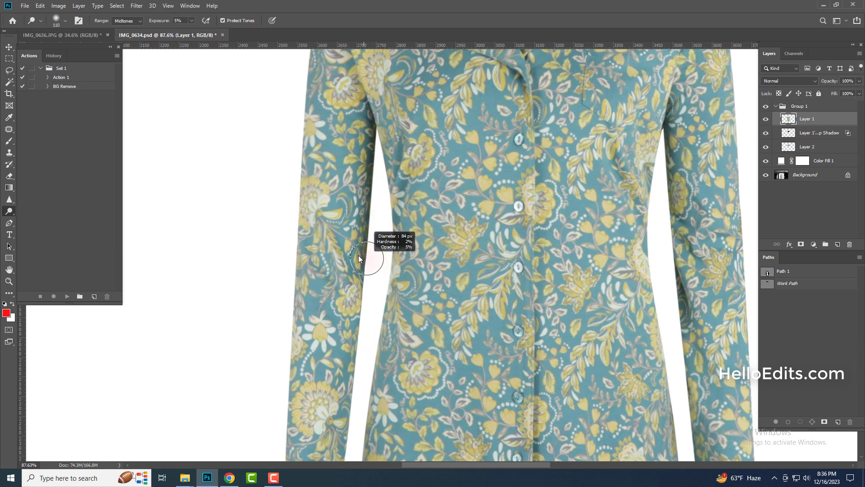
mouse_move(366, 257)
left_mouse_down()
mouse_move(377, 187)
mouse_move(363, 283)
left_mouse_up()
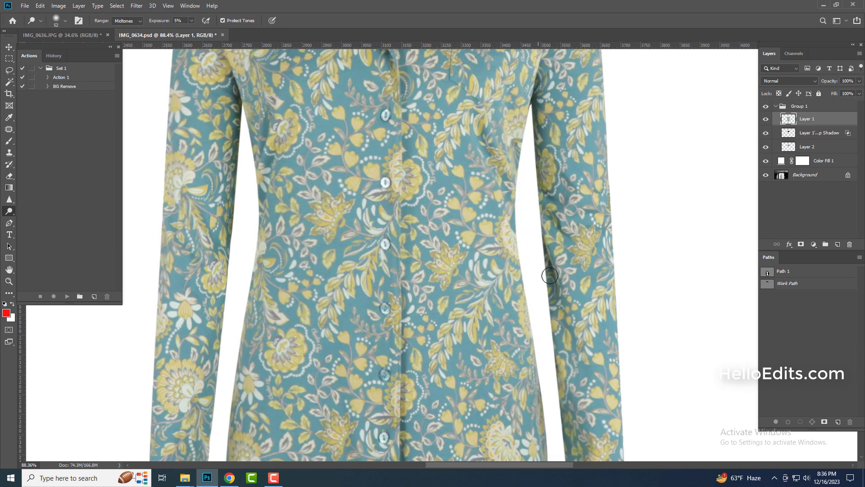
key("ctrl+0")
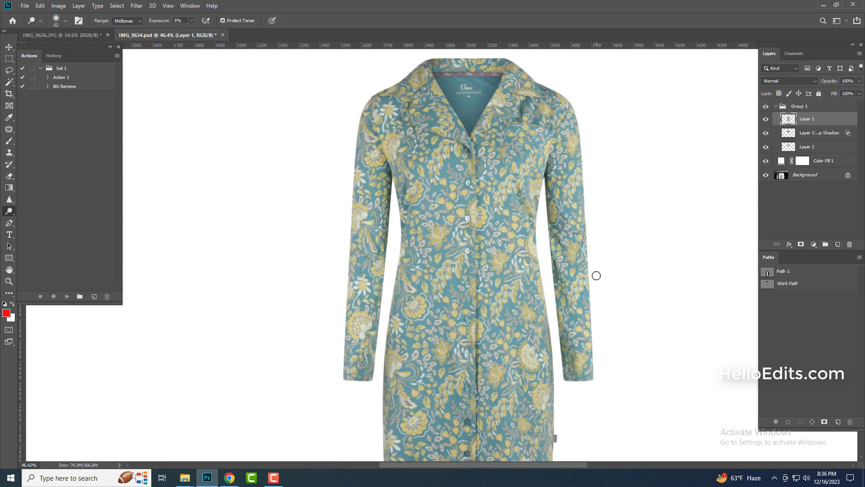